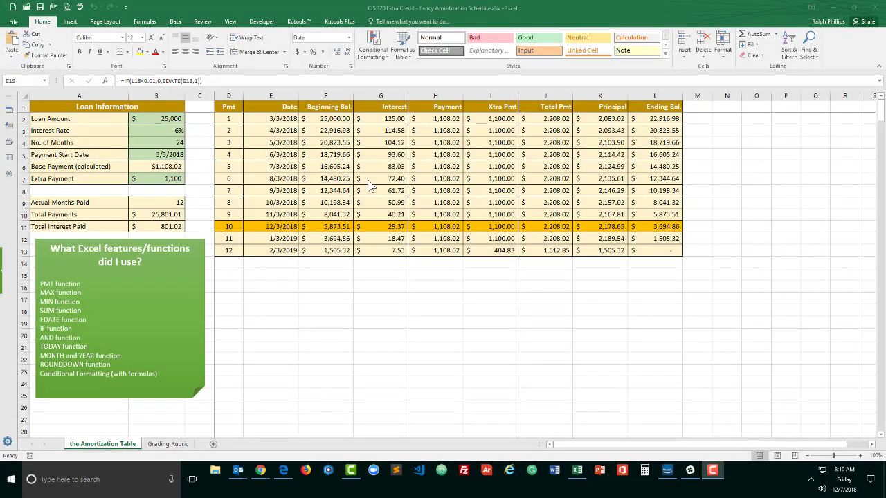
In the finished amortization workbook, set the loan amount to 40000, the interest rate to 5% and the number of months to 20.
{"action": "left_click", "coordinate": [163, 130]}
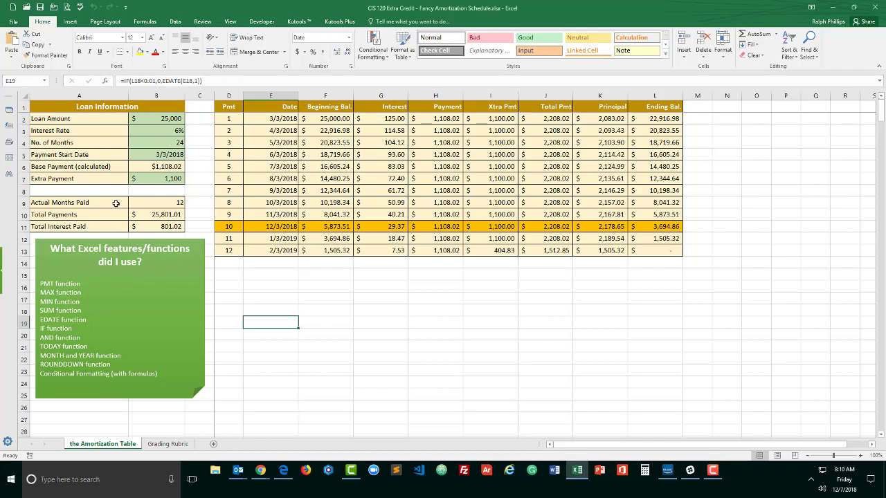
{"action": "left_click", "coordinate": [170, 120]}
{"action": "type", "text": "40000"}
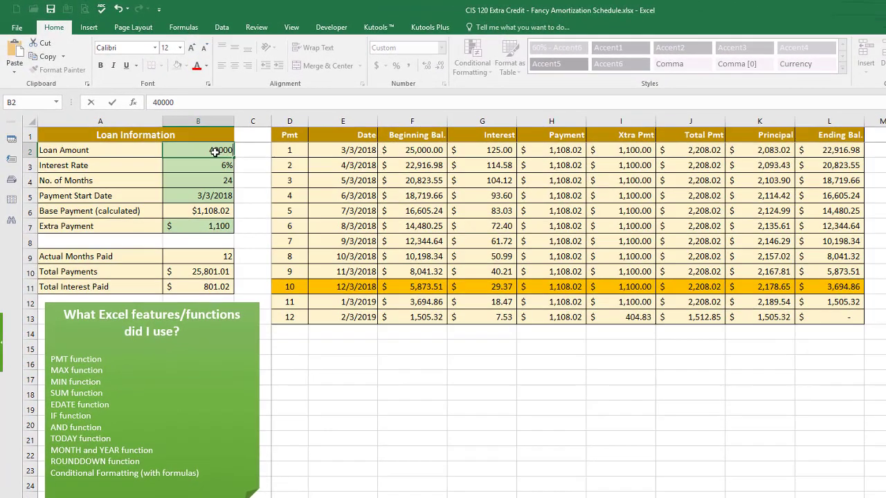
{"action": "key", "text": "Return"}
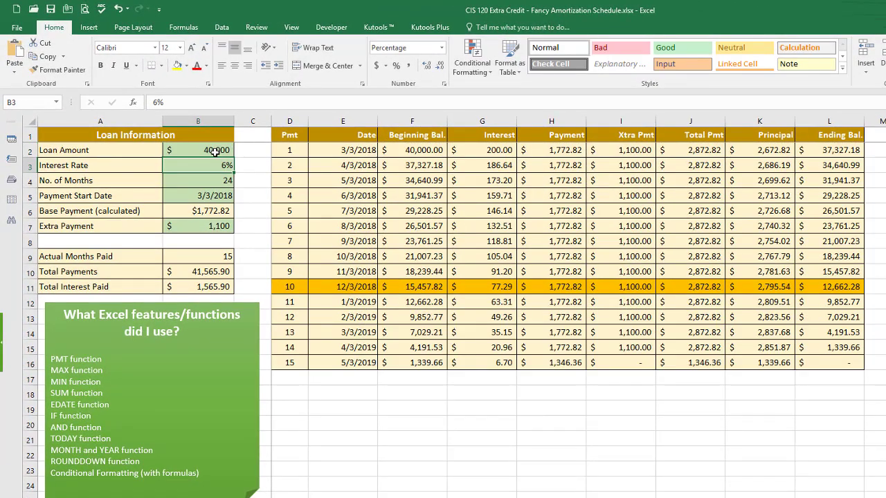
{"action": "type", "text": "5%"}
{"action": "key", "text": "Return"}
{"action": "type", "text": "20"}
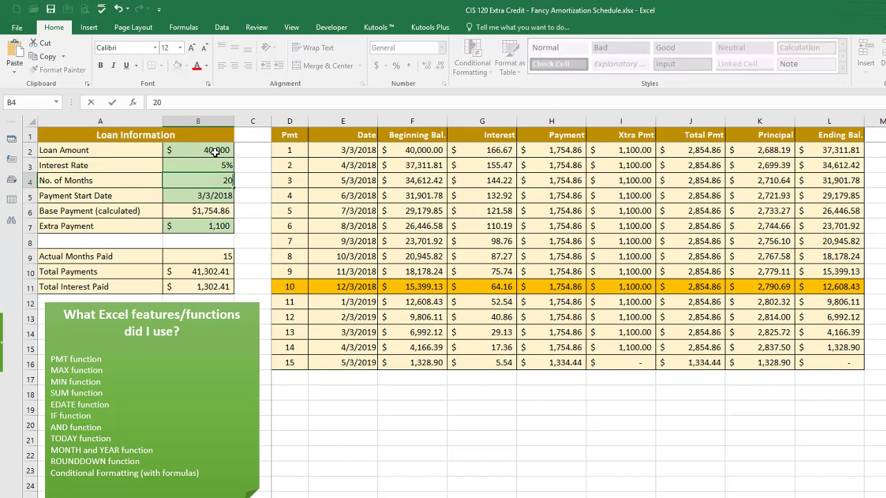
{"action": "key", "text": "Return"}
Set the payment start date to 5/5/18 and the extra payment to 0.
{"action": "type", "text": "5/5/18"}
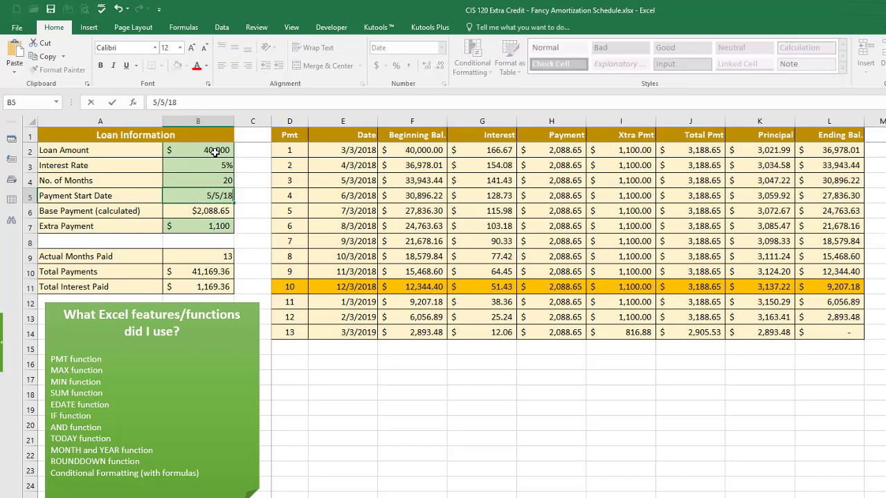
{"action": "key", "text": "Return"}
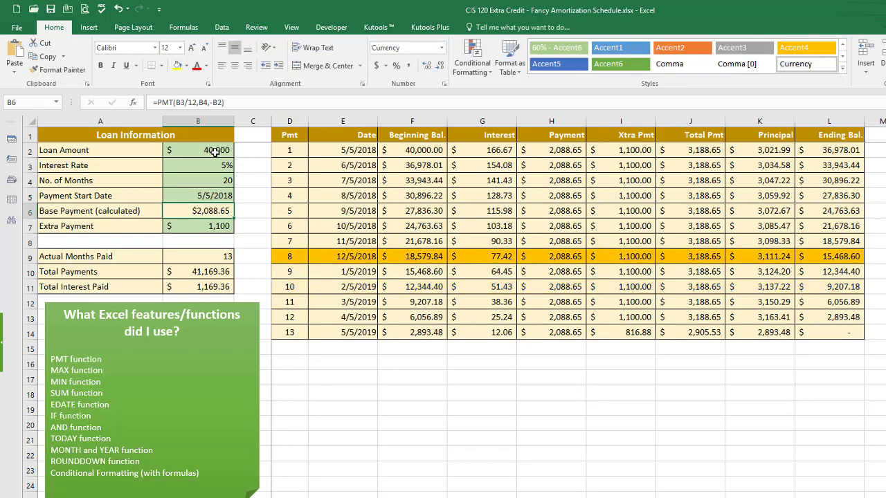
{"action": "left_click", "coordinate": [211, 226]}
{"action": "type", "text": "0"}
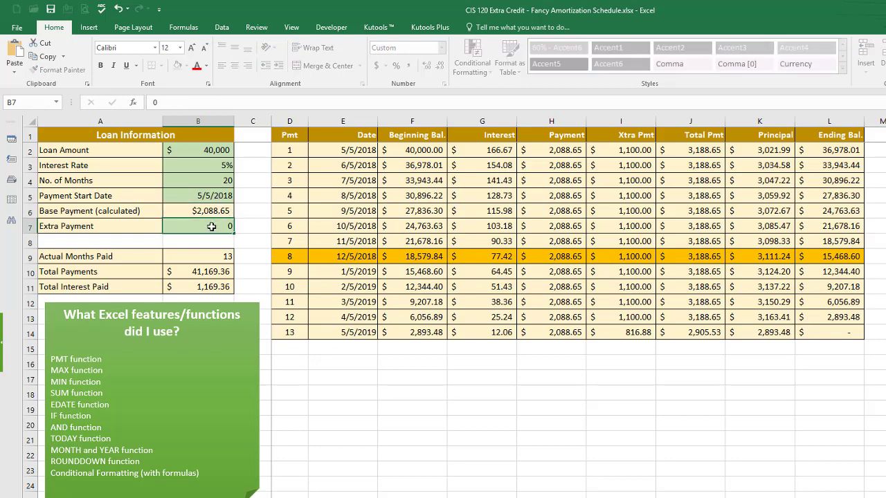
{"action": "key", "text": "Return"}
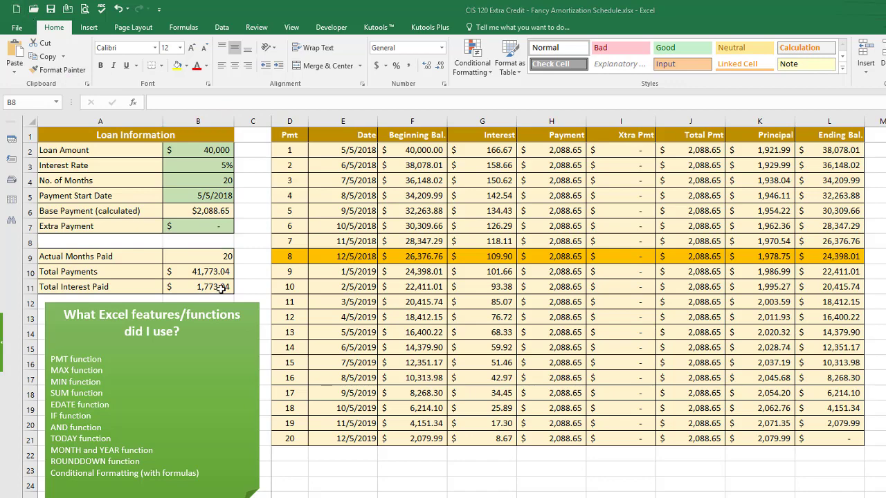
Create a blank workbook and label A1:A5 Loan Information, Loan Amount, Interest Rate, No. of Months and Payment Start Date.
{"action": "key", "text": "ctrl+n"}
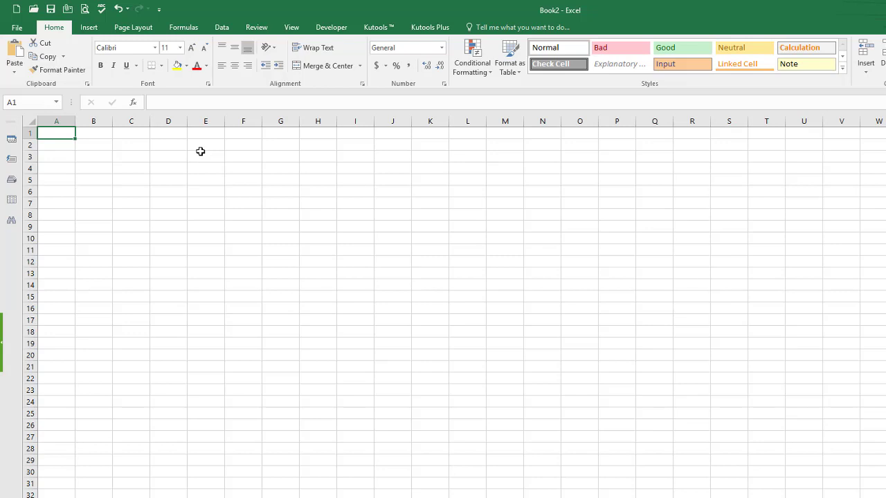
{"action": "type", "text": "Loan Information"}
{"action": "key", "text": "Return"}
{"action": "type", "text": "Loan Amount"}
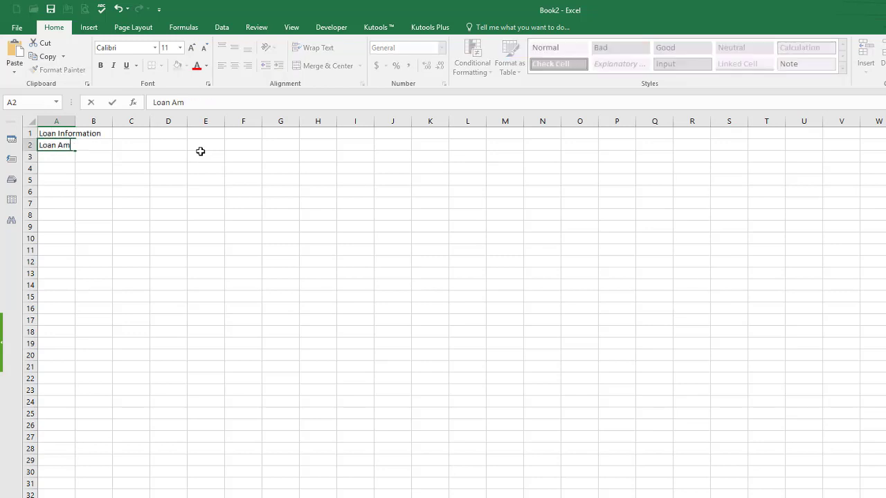
{"action": "key", "text": "Return"}
{"action": "type", "text": "Interest Rate"}
{"action": "key", "text": "Return"}
{"action": "type", "text": "No. of Months"}
{"action": "key", "text": "Return"}
{"action": "type", "text": "Payment Start Date"}
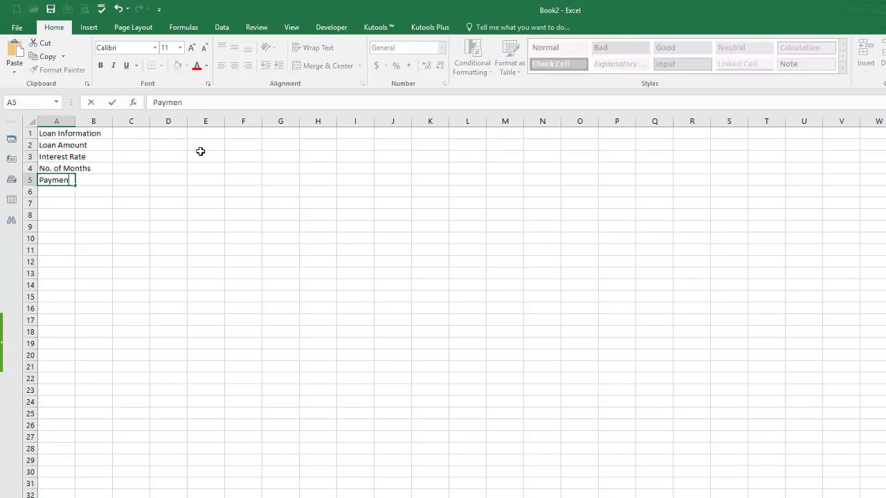
{"action": "key", "text": "Return"}
Label cells A6 and A7 Base Payment (calculated) and Extra Payment.
{"action": "type", "text": "Base Payment (calculated)"}
{"action": "key", "text": "Return"}
{"action": "type", "text": "Extra Paym"}
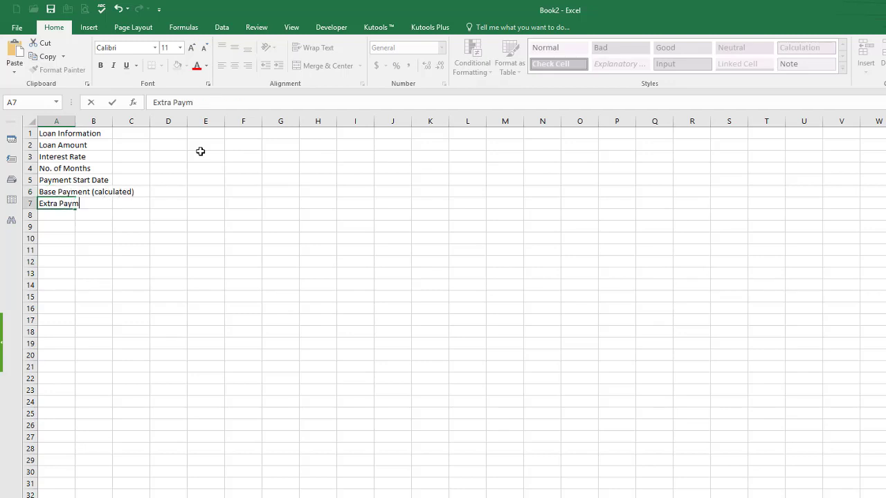
{"action": "type", "text": "ent"}
{"action": "key", "text": "Return"}
Leave row 8 blank and label A9:A11 Actual Months Paid, Total Payments and Total Interest Paid.
{"action": "key", "text": "Return"}
{"action": "type", "text": "Actual Months Paid"}
{"action": "key", "text": "ctrl+Return"}
{"action": "key", "text": "Return"}
{"action": "type", "text": "Total Payments"}
{"action": "key", "text": "Return"}
{"action": "type", "text": "Total "}
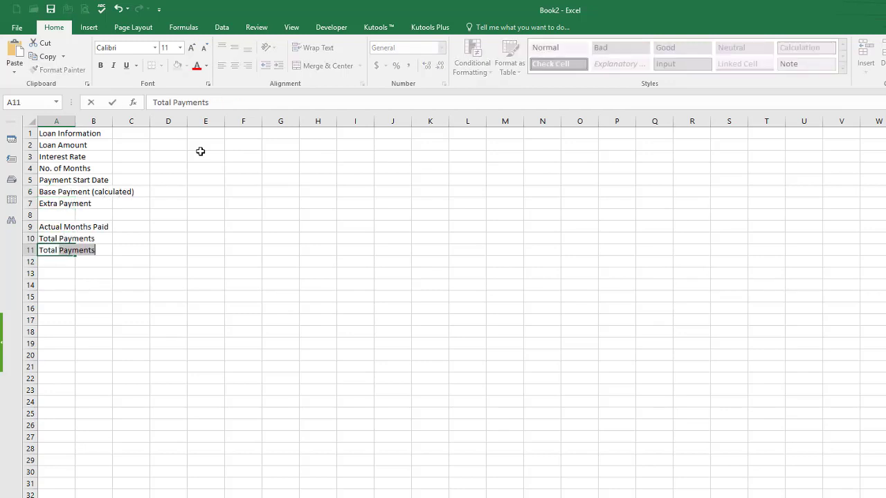
{"action": "type", "text": "Interest Paid"}
{"action": "key", "text": "Return"}
Widen column A to fit its labels and merge and center the Loan Information title across A1:B1.
{"action": "left_click_drag", "start_coordinate": [78, 120], "coordinate": [159, 133]}
{"action": "left_click", "coordinate": [326, 66]}
{"action": "left_click", "coordinate": [204, 178]}
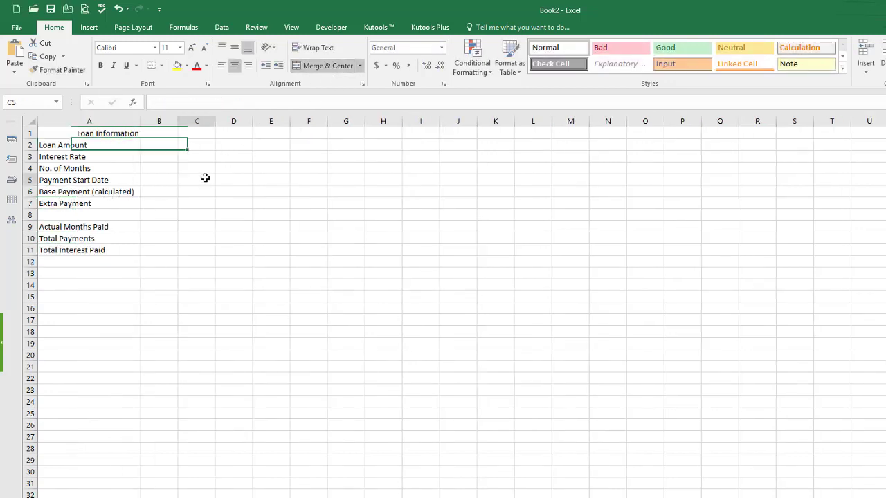
Enter the schedule headers Pmt, Date and Beginning Bal. in D1:F1.
{"action": "left_click", "coordinate": [237, 136]}
{"action": "key", "text": "Left"}
{"action": "double_click", "coordinate": [237, 136]}
{"action": "type", "text": "Pmt"}
{"action": "key", "text": "Tab"}
{"action": "type", "text": "Date"}
{"action": "key", "text": "Tab"}
{"action": "type", "text": "Beginning Bal"}
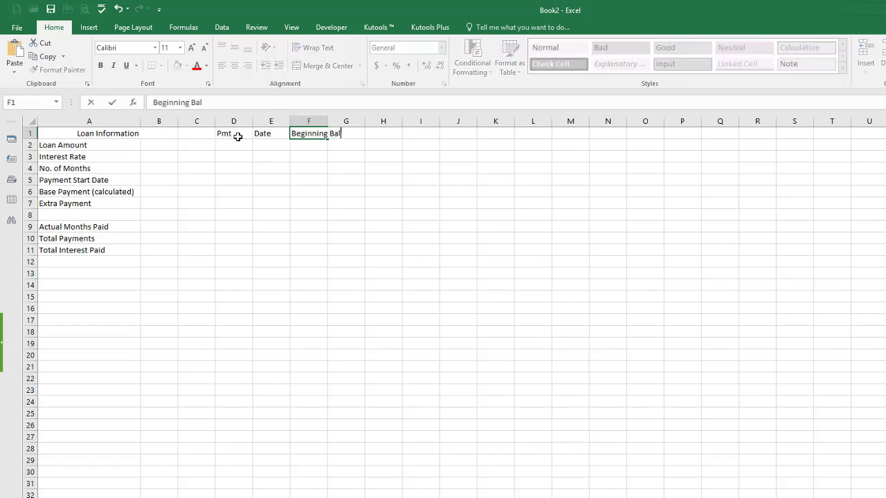
{"action": "key", "text": "Tab"}
Enter the headers Interest, Payment, Xtra Pmt, Total Pmt, Principal and ending Bal. in G1:L1.
{"action": "type", "text": "Interest\tPayment"}
{"action": "key", "text": "Tab"}
{"action": "type", "text": "Xtra Pmt"}
{"action": "key", "text": "Tab"}
{"action": "type", "text": "Total Pmt"}
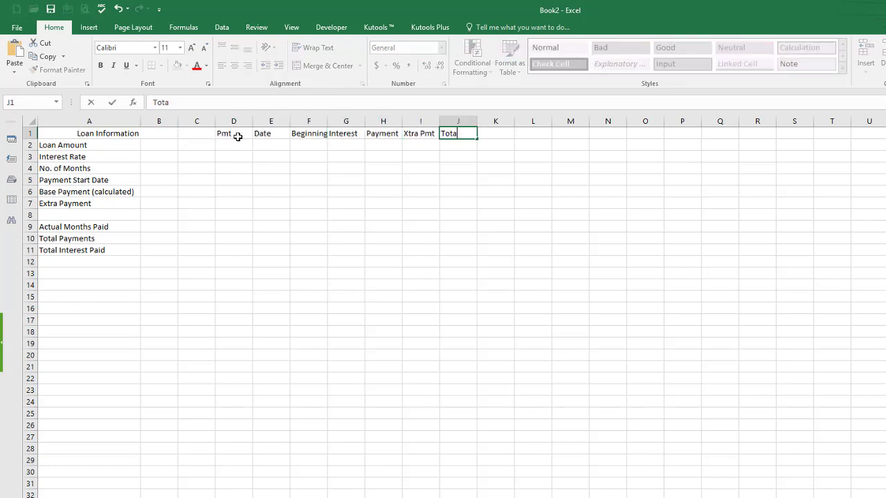
{"action": "key", "text": "Tab"}
{"action": "type", "text": "Principal"}
{"action": "key", "text": "Tab"}
{"action": "type", "text": "ending Bal."}
Widen schedule columns D through L equally so that the headers fit.
{"action": "left_click_drag", "start_coordinate": [235, 120], "coordinate": [532, 120]}
{"action": "left_click_drag", "start_coordinate": [439, 120], "coordinate": [527, 121]}
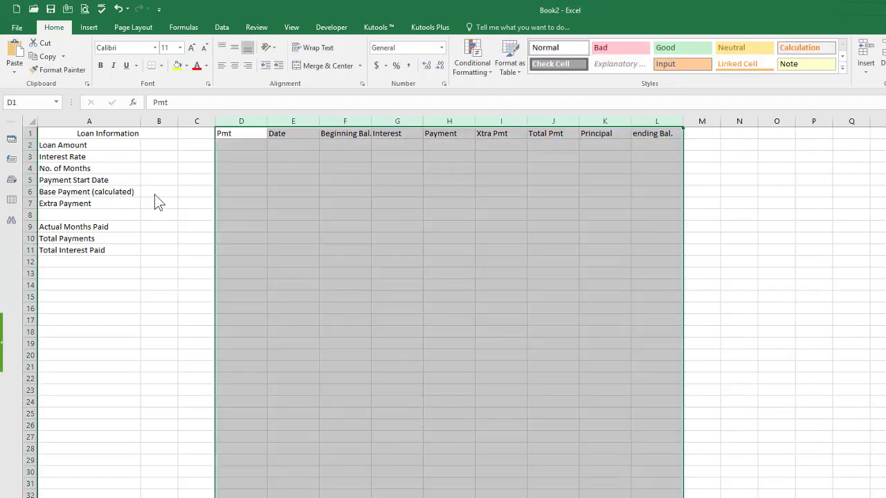
{"action": "left_click", "coordinate": [155, 145]}
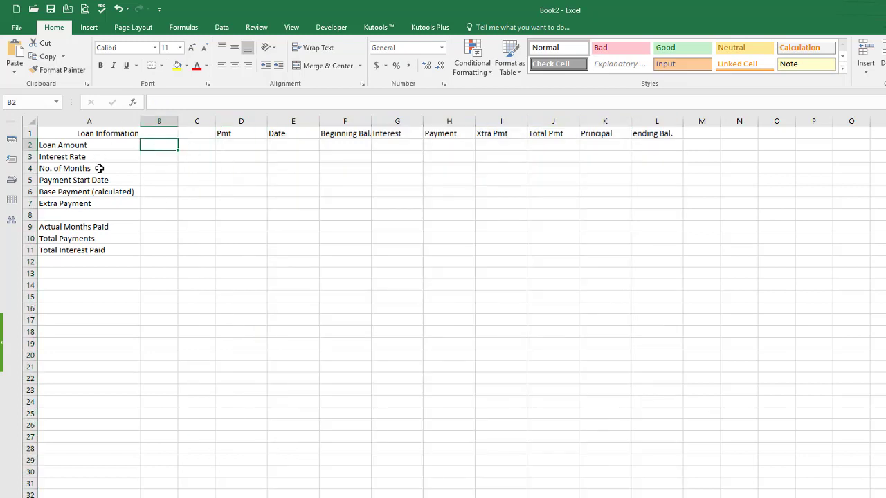
{"action": "left_click", "coordinate": [156, 180]}
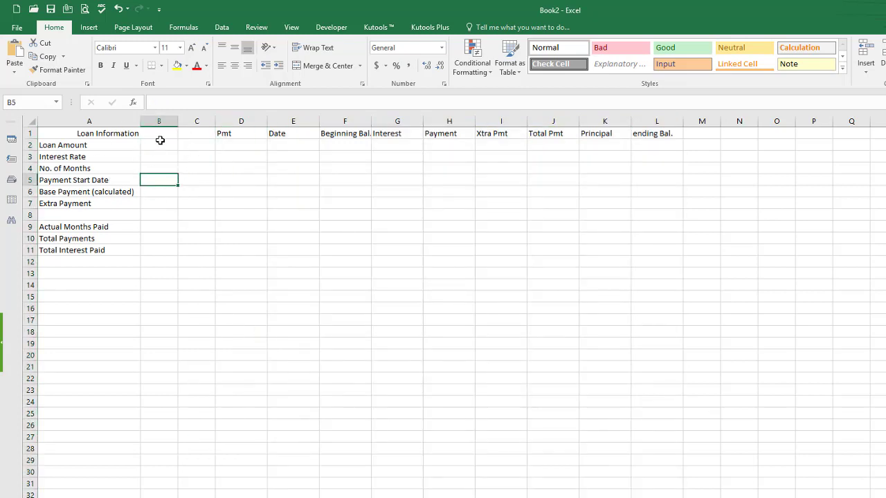
Enter a loan amount of 40000, an interest rate of 4% and 24 months in B2:B4.
{"action": "left_click", "coordinate": [160, 146]}
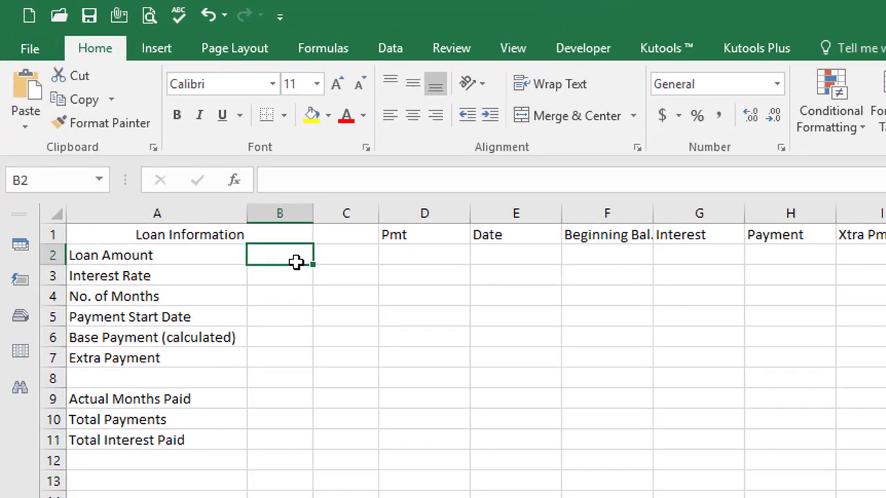
{"action": "type", "text": "40000"}
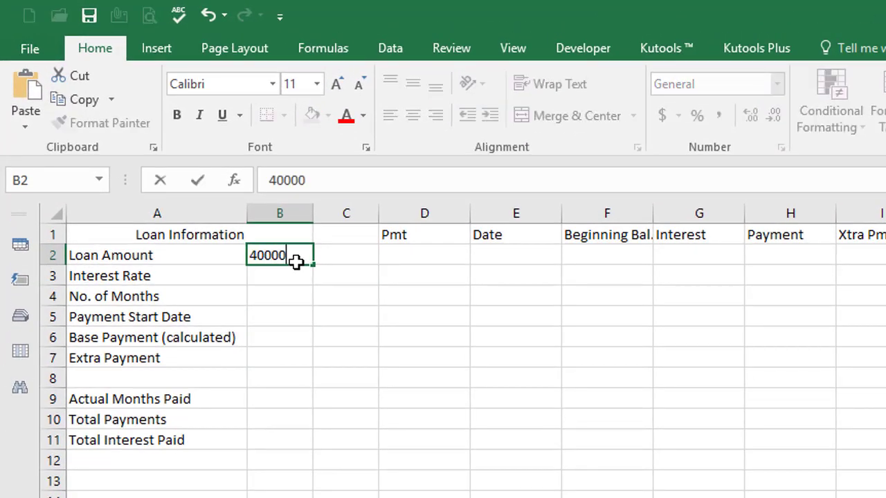
{"action": "key", "text": "Return"}
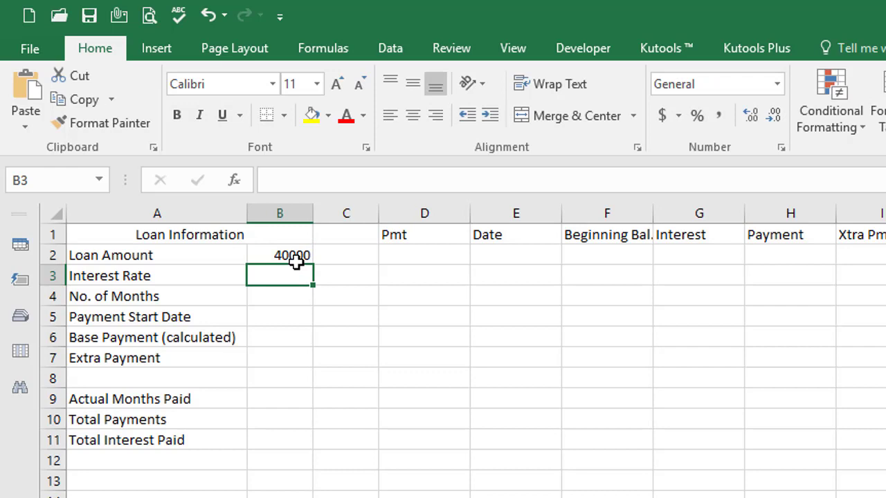
{"action": "type", "text": "4%"}
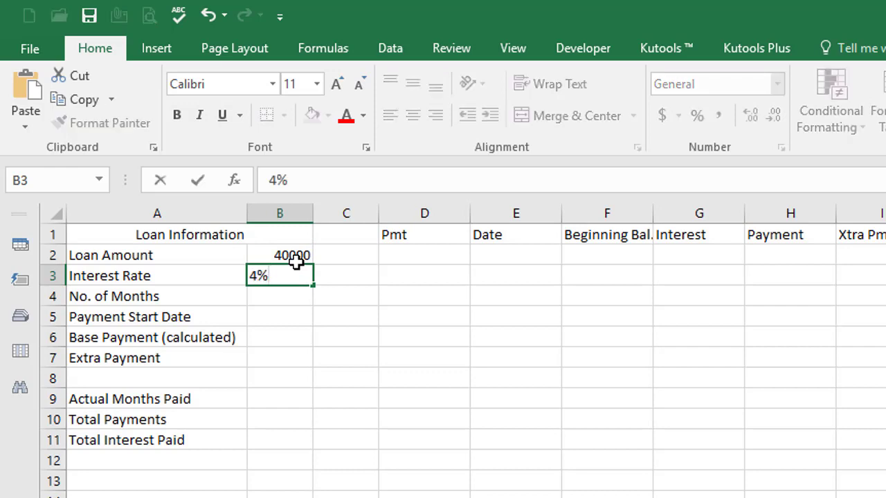
{"action": "key", "text": "Return"}
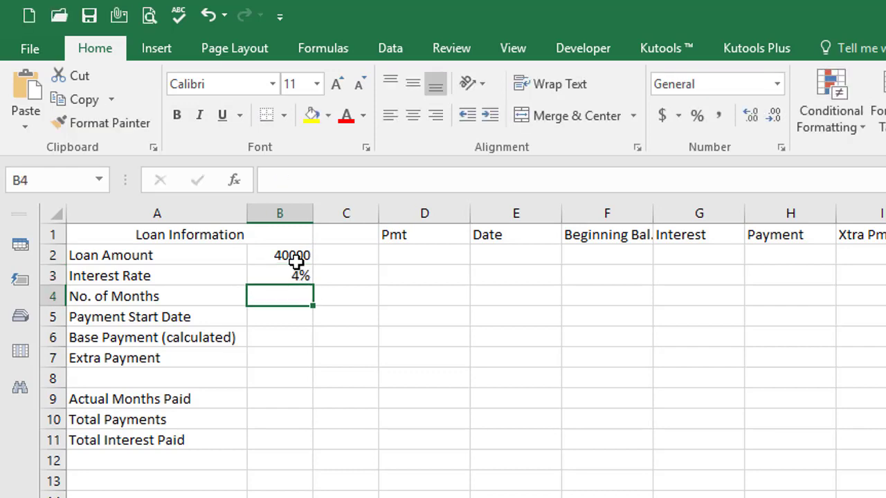
{"action": "type", "text": "25"}
{"action": "key", "text": "BackSpace"}
{"action": "type", "text": "4"}
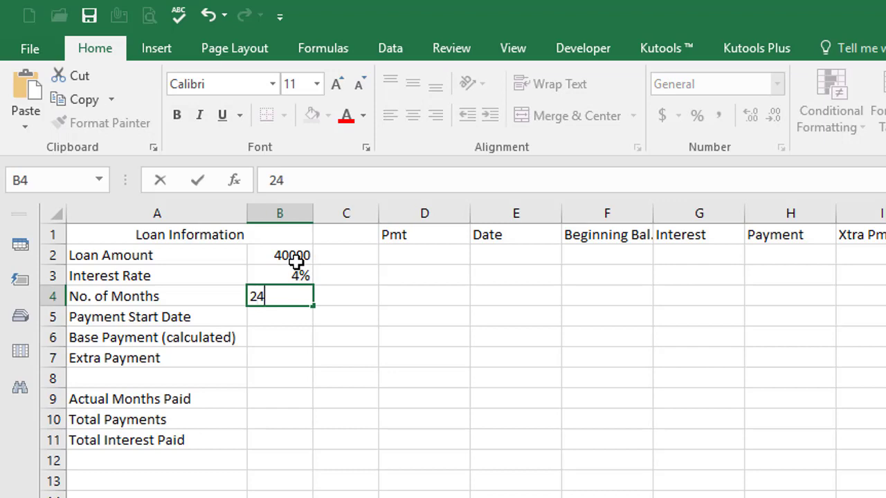
{"action": "key", "text": "Return"}
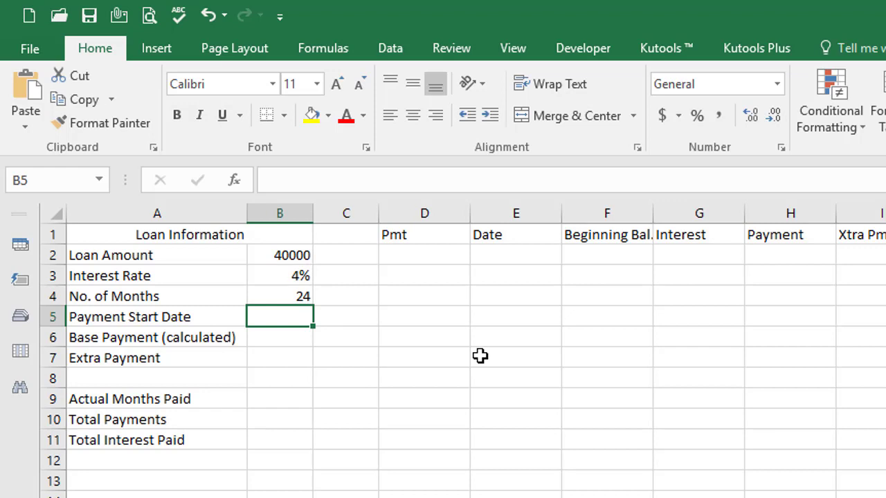
Enter 1/10/2019 as the payment start date in B5 and widen column B slightly.
{"action": "type", "text": "1"}
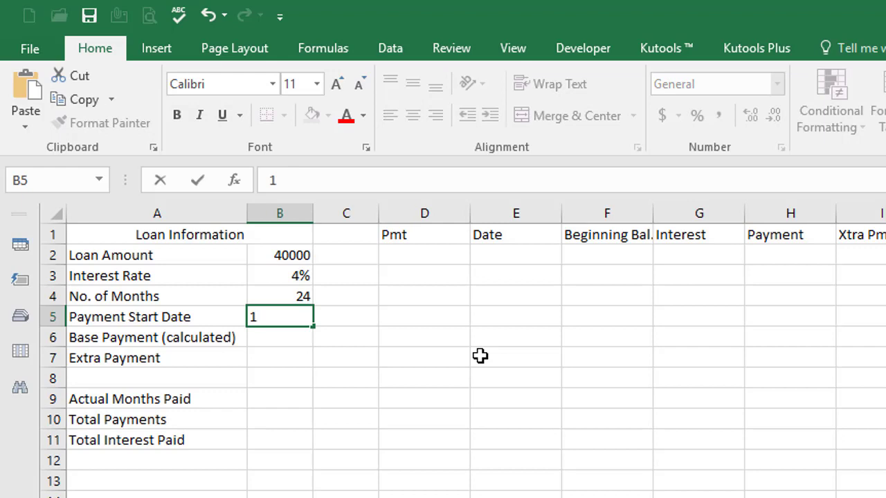
{"action": "type", "text": "/10/2019"}
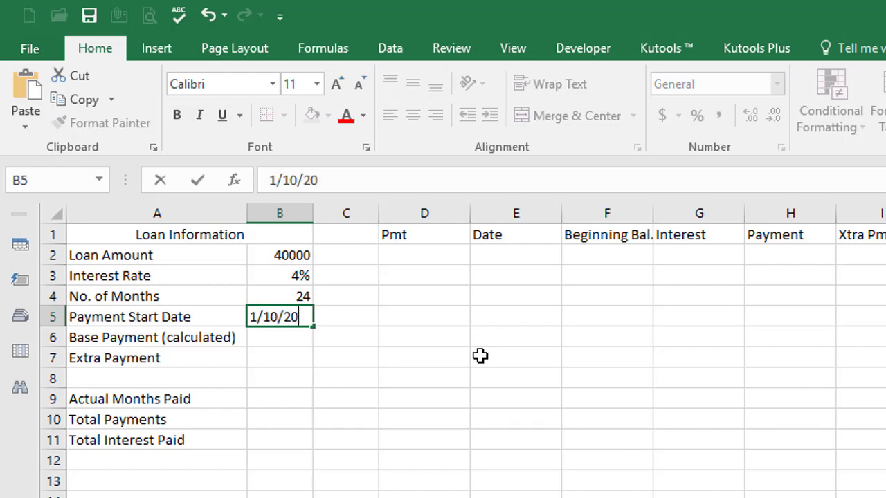
{"action": "key", "text": "Return"}
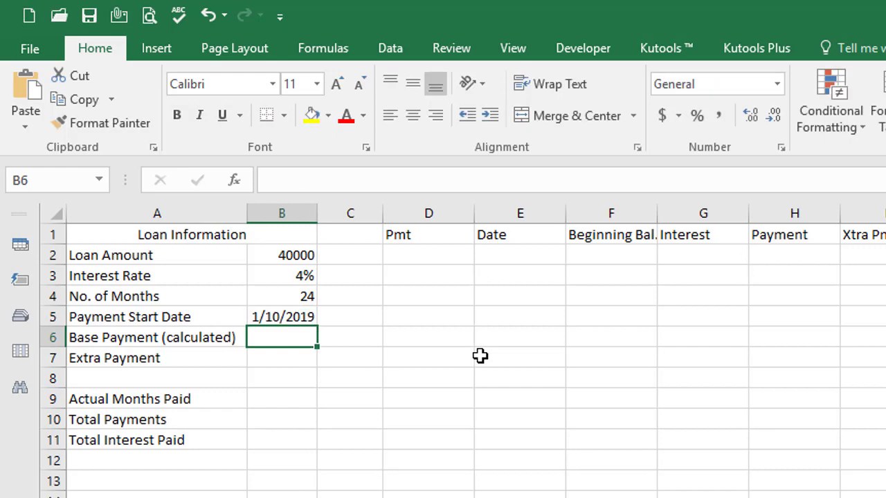
{"action": "left_click_drag", "start_coordinate": [317, 205], "coordinate": [331, 205]}
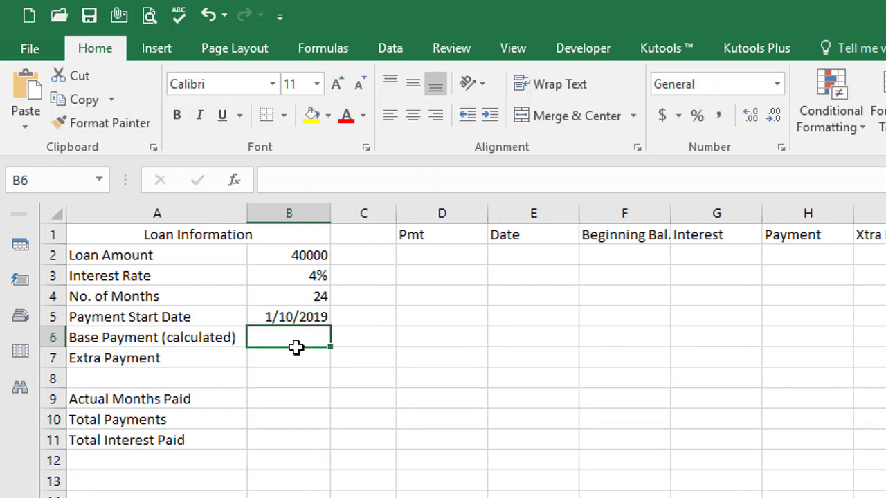
{"action": "left_click", "coordinate": [291, 389]}
Calculate the base payment in B6 with the formula =PMT(B3/12,B4,-B2).
{"action": "left_click", "coordinate": [291, 340]}
{"action": "scroll", "coordinate": [450, 423], "scroll_direction": "up", "scroll_amount": 4, "text": "ctrl"}
{"action": "type", "text": "="}
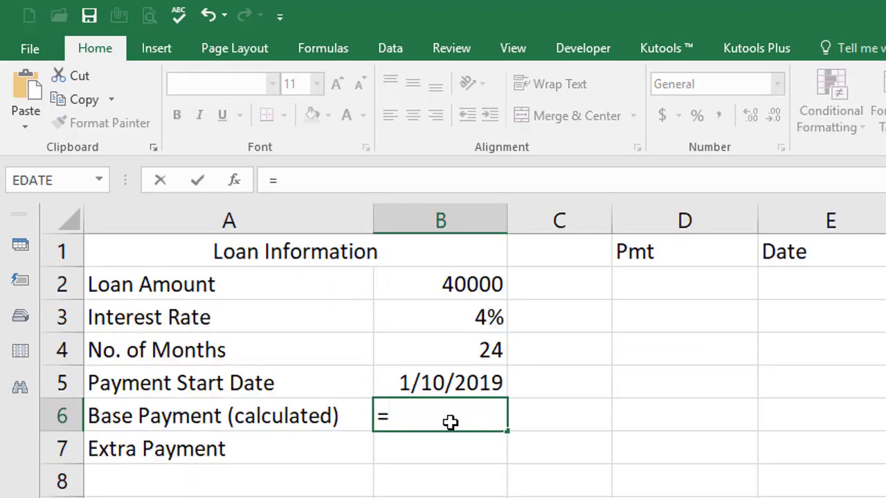
{"action": "type", "text": "pmt("}
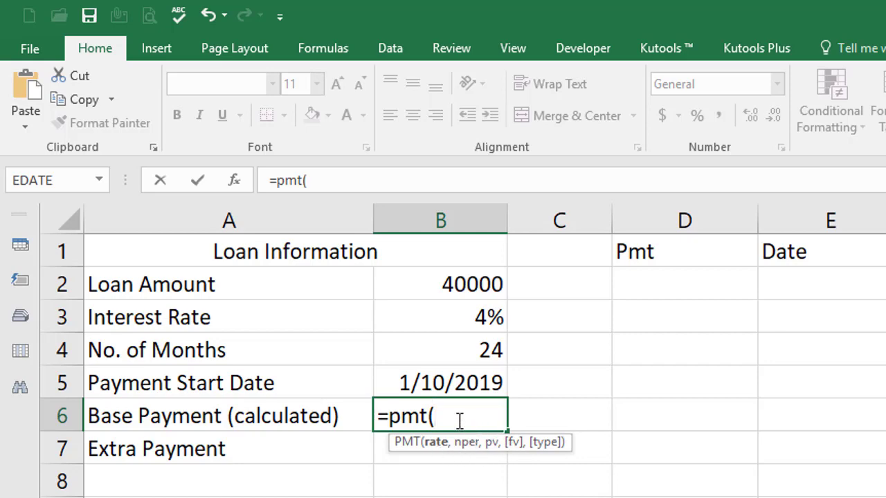
{"action": "left_click", "coordinate": [480, 318]}
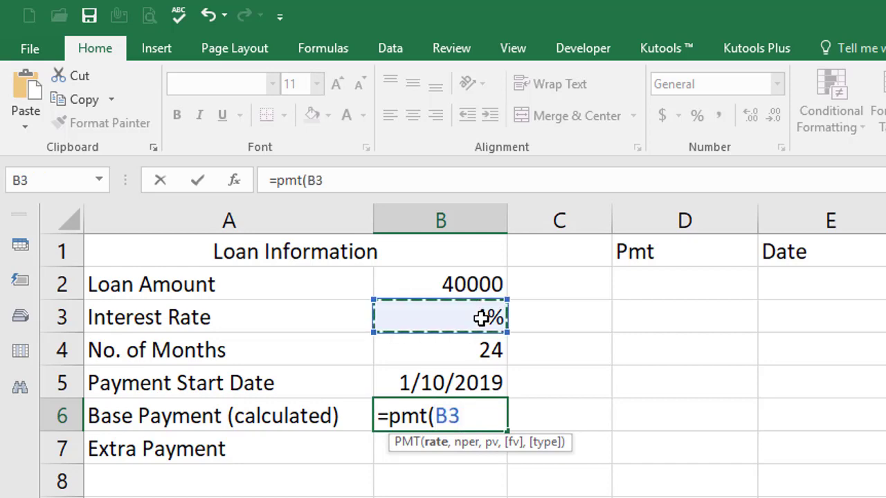
{"action": "type", "text": "/12"}
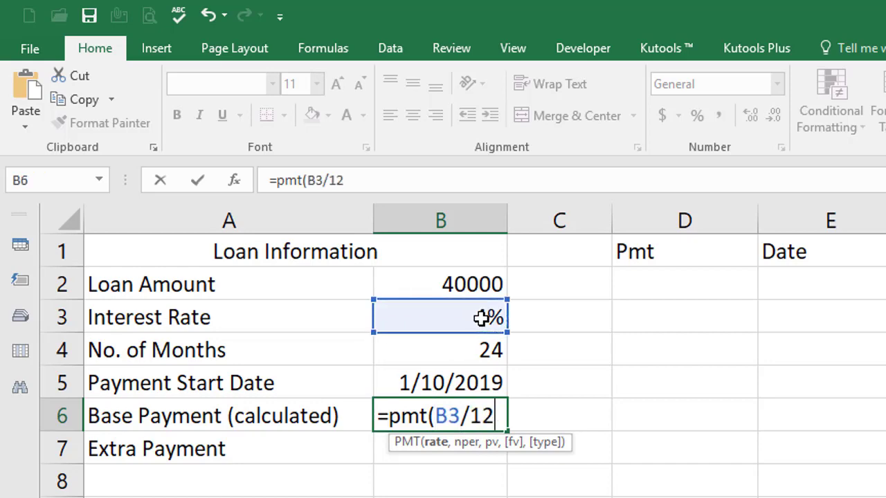
{"action": "type", "text": ","}
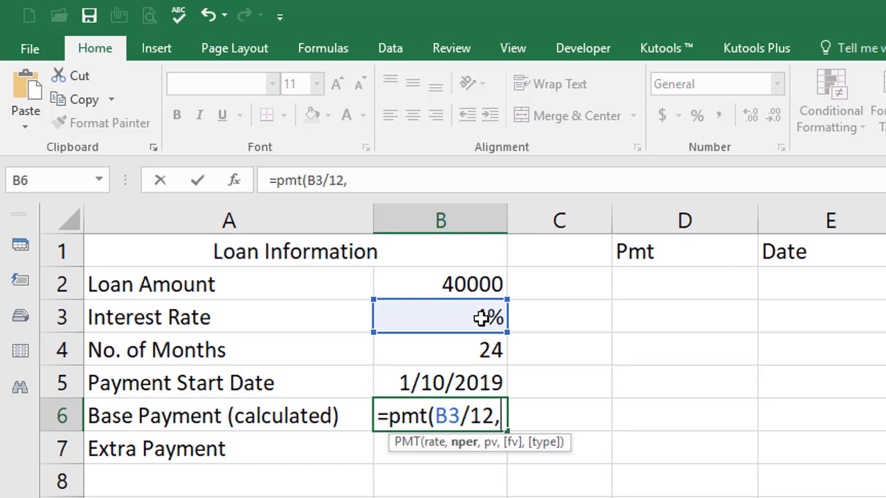
{"action": "left_click", "coordinate": [470, 356]}
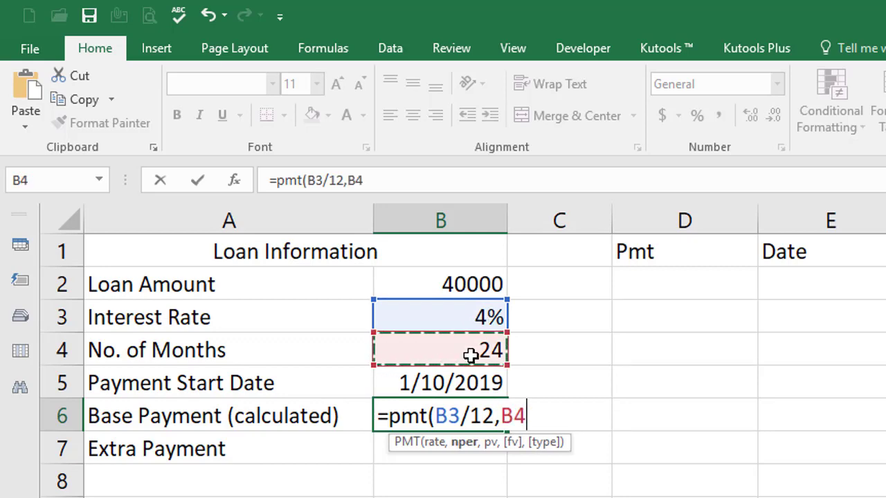
{"action": "type", "text": ","}
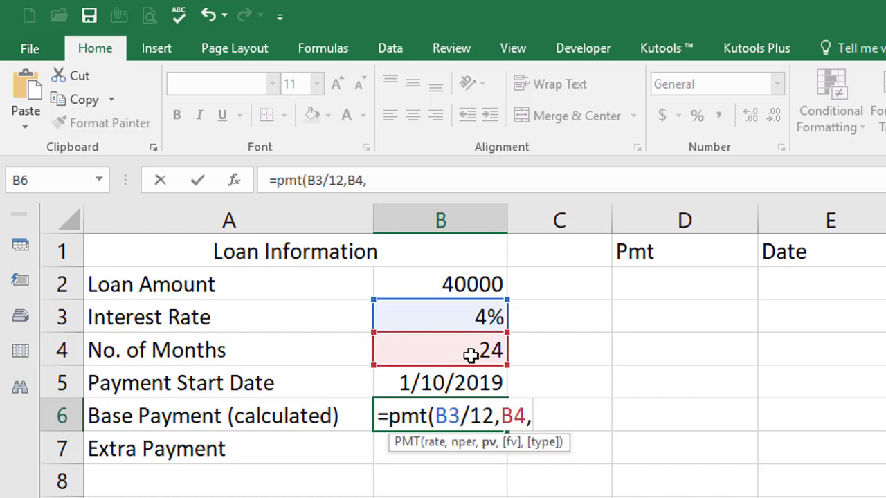
{"action": "type", "text": "-"}
{"action": "left_click", "coordinate": [471, 284]}
{"action": "type", "text": ")"}
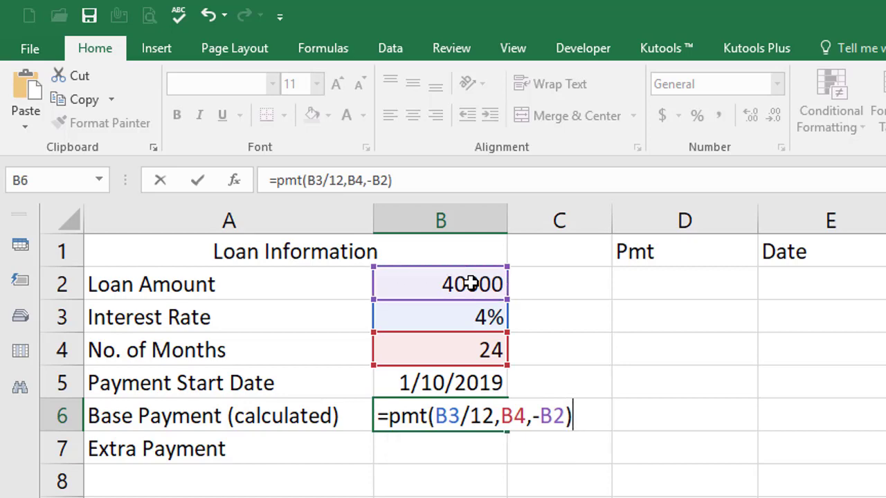
{"action": "key", "text": "Return"}
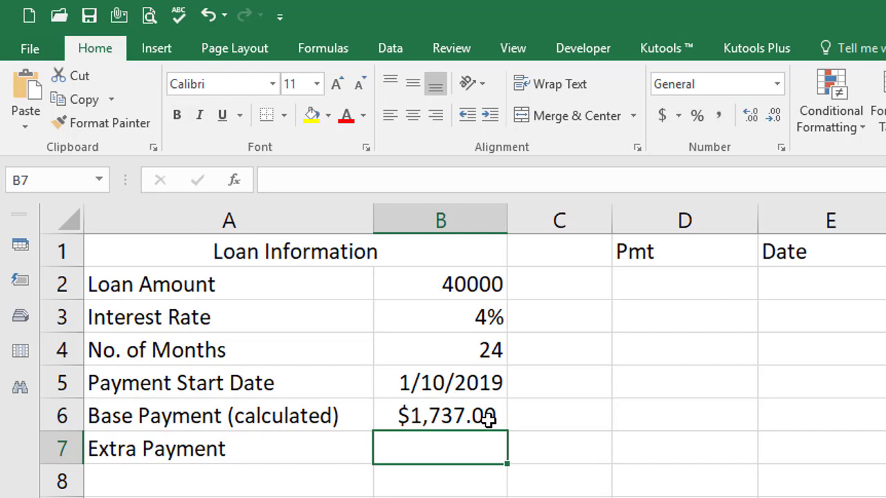
Change the interest rate in B3 to 4.1% and show it with one decimal place.
{"action": "left_click", "coordinate": [487, 313]}
{"action": "double_click", "coordinate": [484, 316]}
{"action": "type", "text": ".1"}
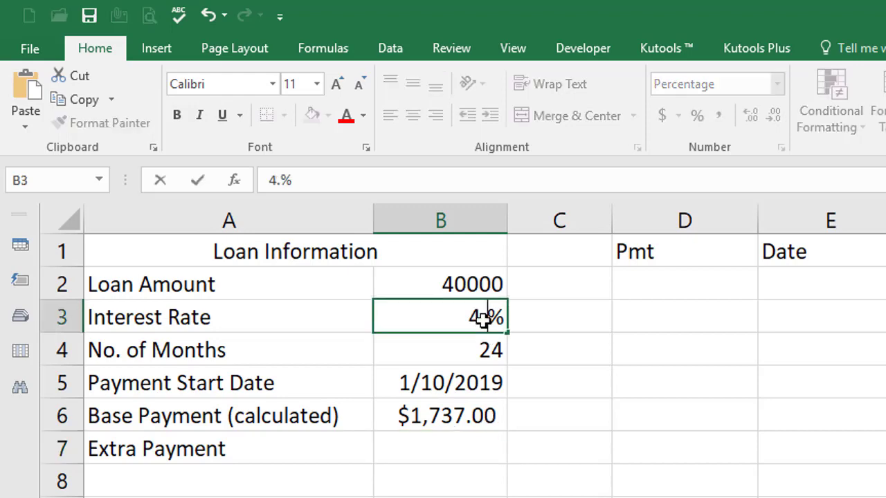
{"action": "key", "text": "Return"}
{"action": "left_click", "coordinate": [408, 328]}
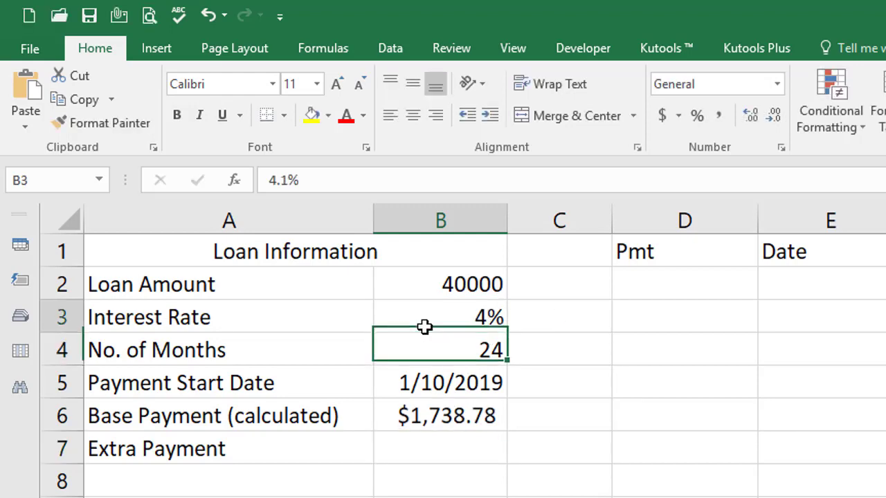
{"action": "left_click", "coordinate": [751, 115]}
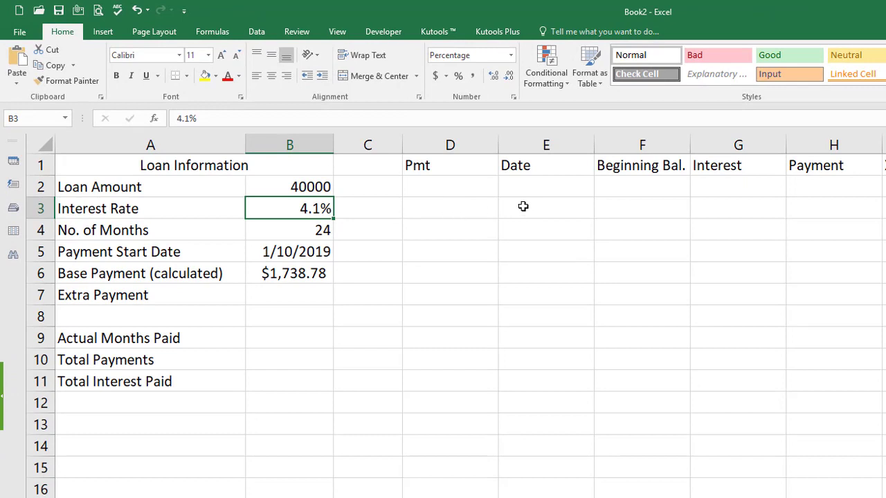
Enter the payment numbers 1 and 2 in D2 and D3.
{"action": "left_click", "coordinate": [469, 185]}
{"action": "type", "text": "1"}
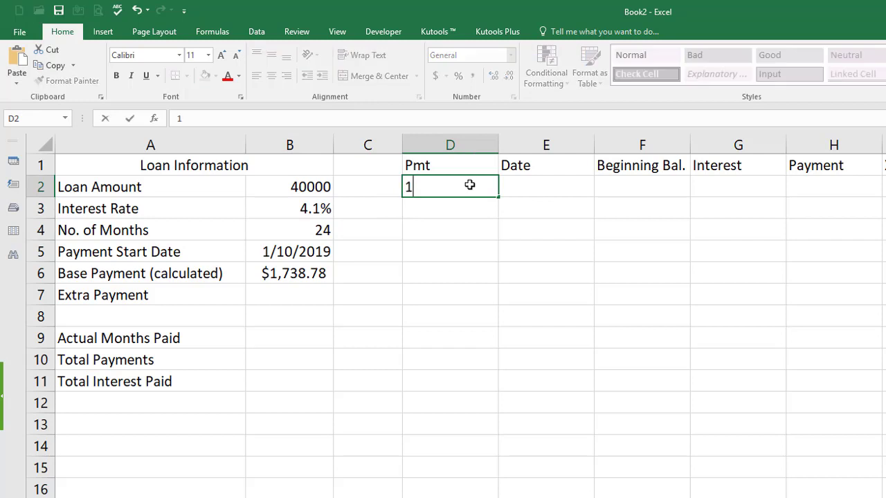
{"action": "key", "text": "Return"}
{"action": "type", "text": "2"}
{"action": "key", "text": "Return"}
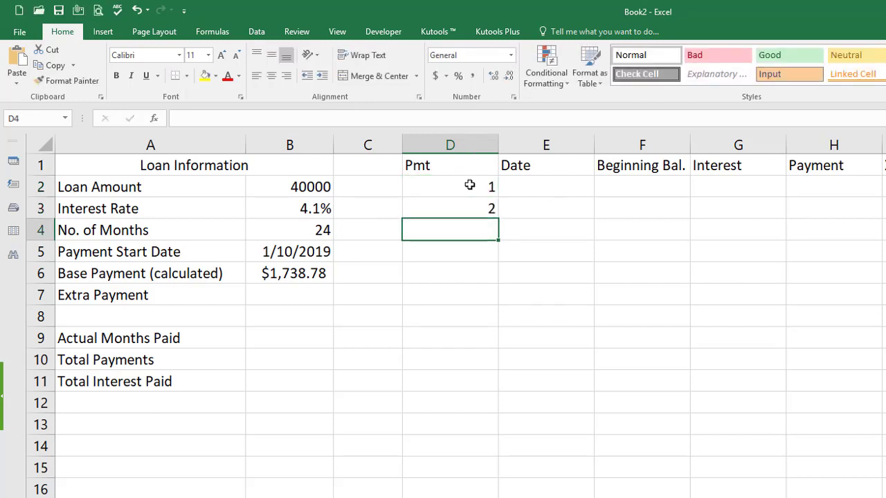
Link the first payment date in E2 to the payment start date with =B5.
{"action": "left_click", "coordinate": [540, 189]}
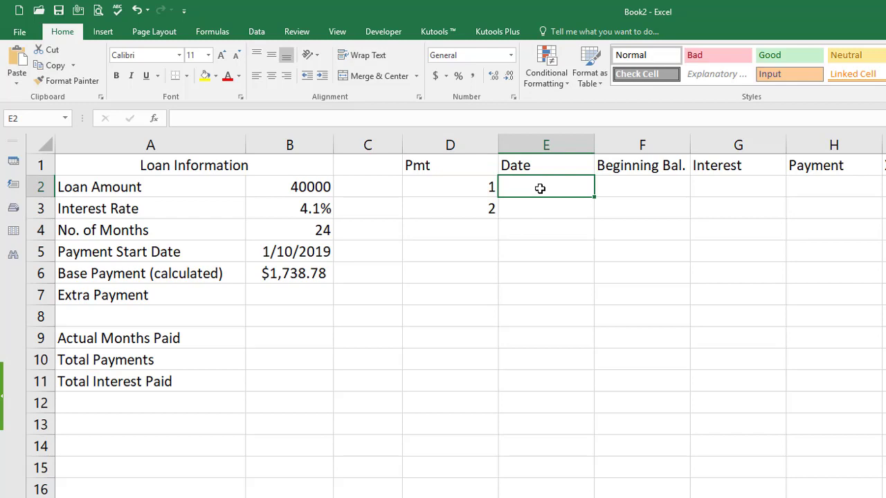
{"action": "type", "text": "="}
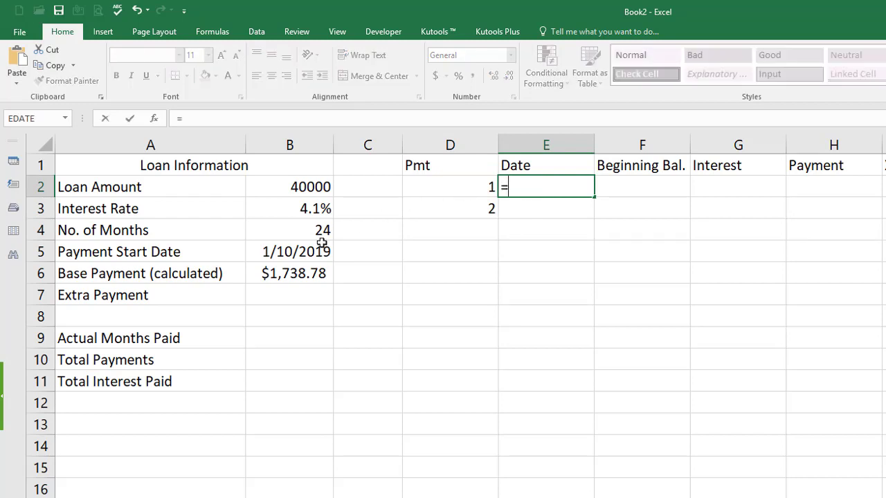
{"action": "left_click", "coordinate": [285, 252]}
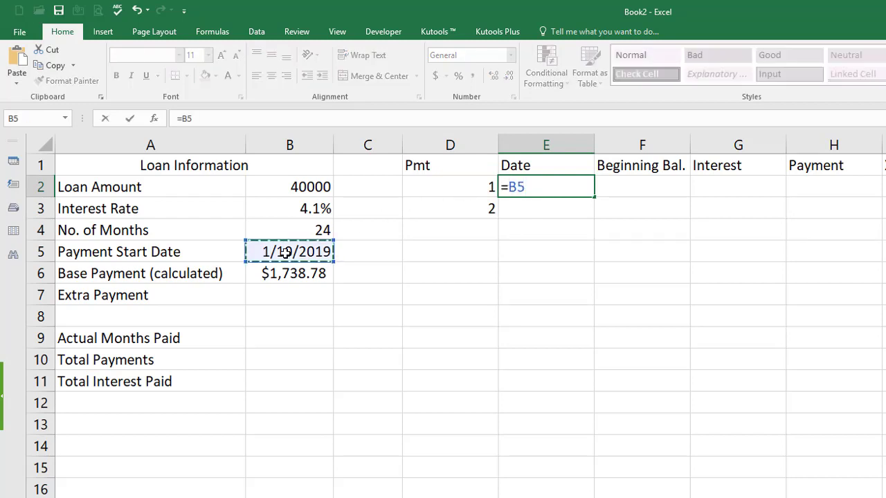
{"action": "key", "text": "Return"}
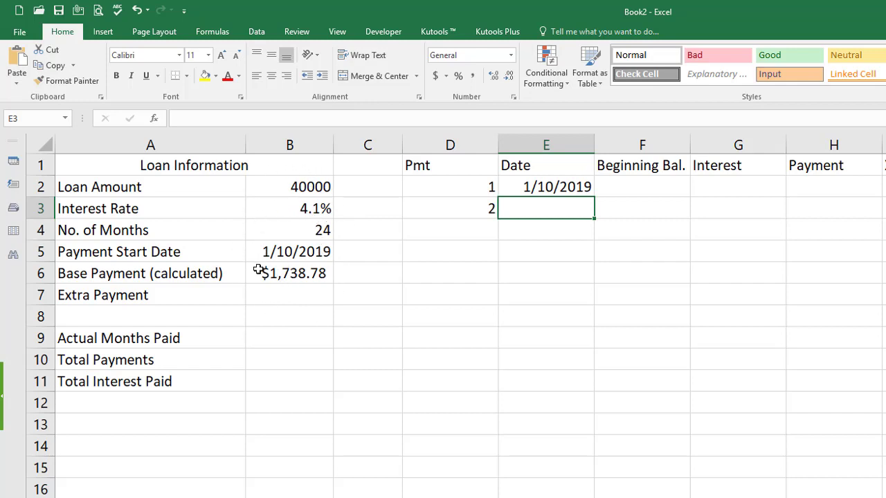
Link the first beginning balance in F2 to the loan amount with =B2.
{"action": "left_click", "coordinate": [619, 189]}
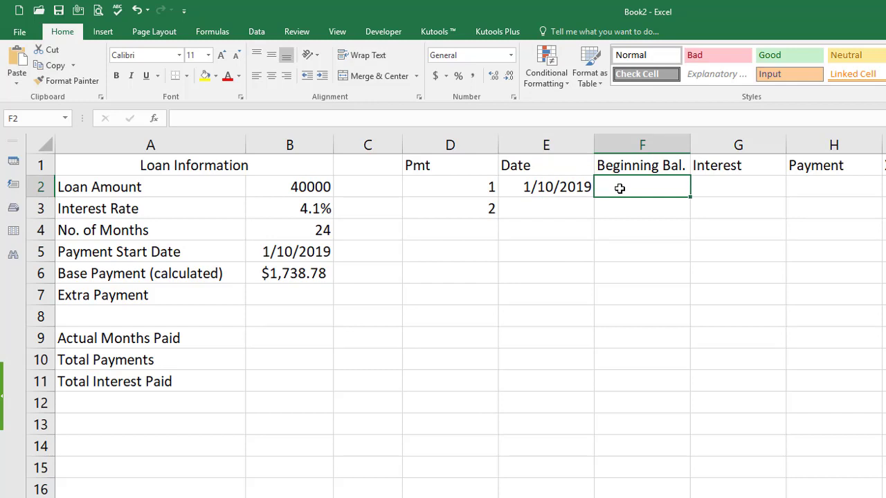
{"action": "type", "text": "="}
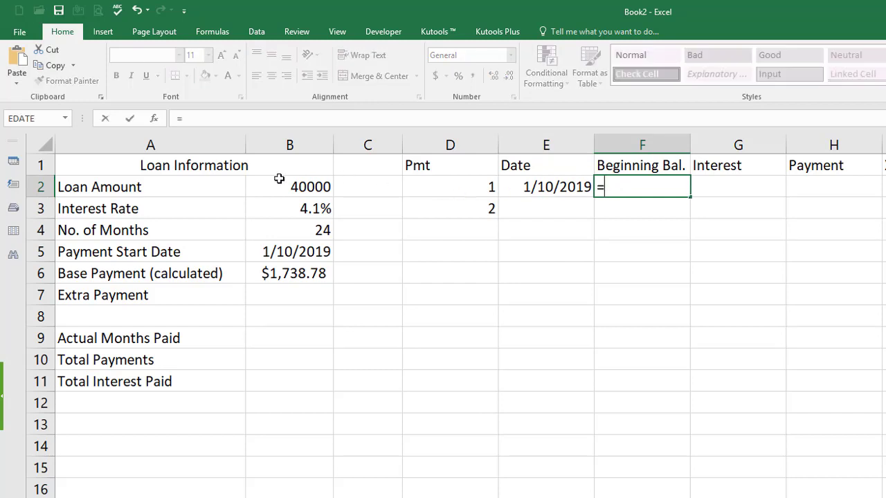
{"action": "left_click", "coordinate": [284, 187]}
{"action": "key", "text": "Return"}
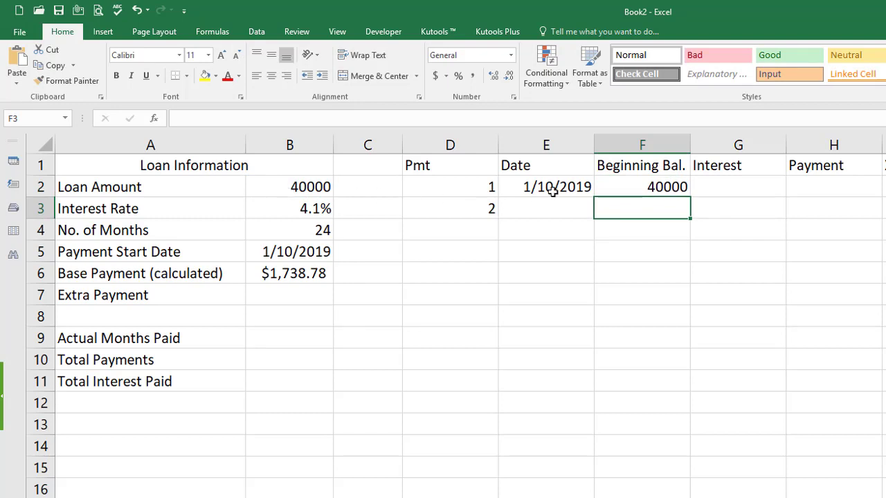
Change the loan amount in B2 to 50000 and the payment start date in B5 to 2/5/19.
{"action": "left_click", "coordinate": [301, 187]}
{"action": "type", "text": "50000"}
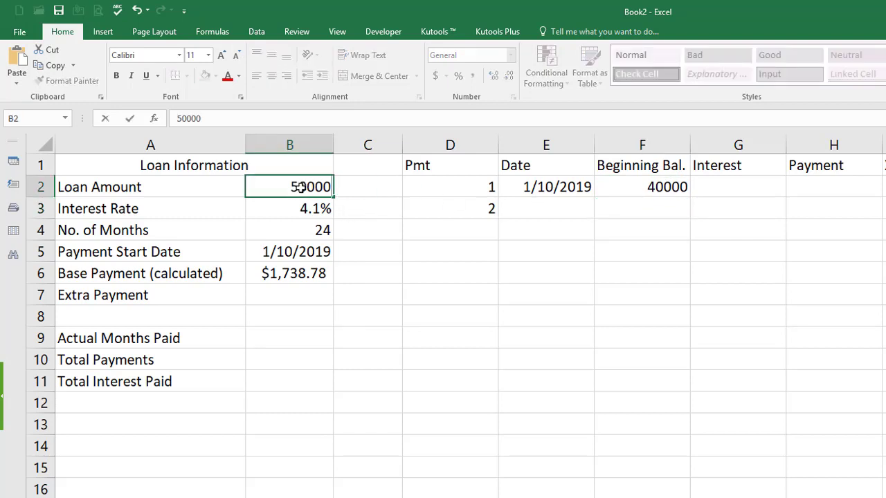
{"action": "key", "text": "Return"}
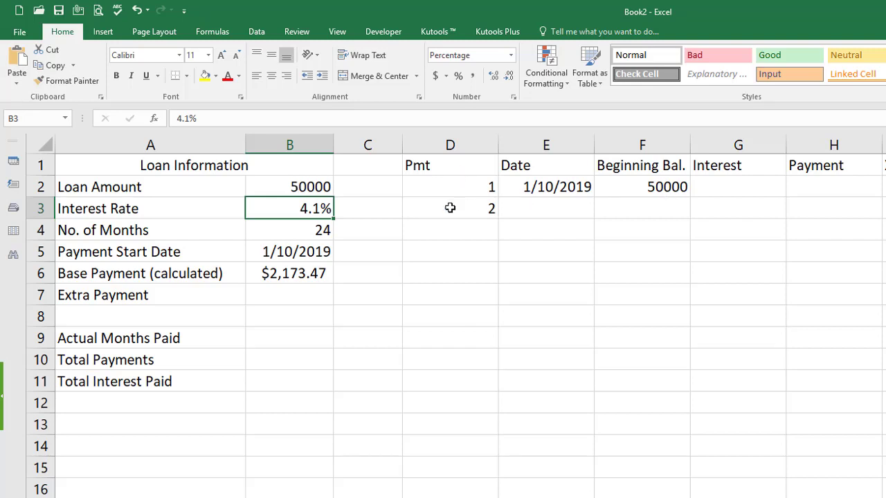
{"action": "left_click", "coordinate": [315, 252]}
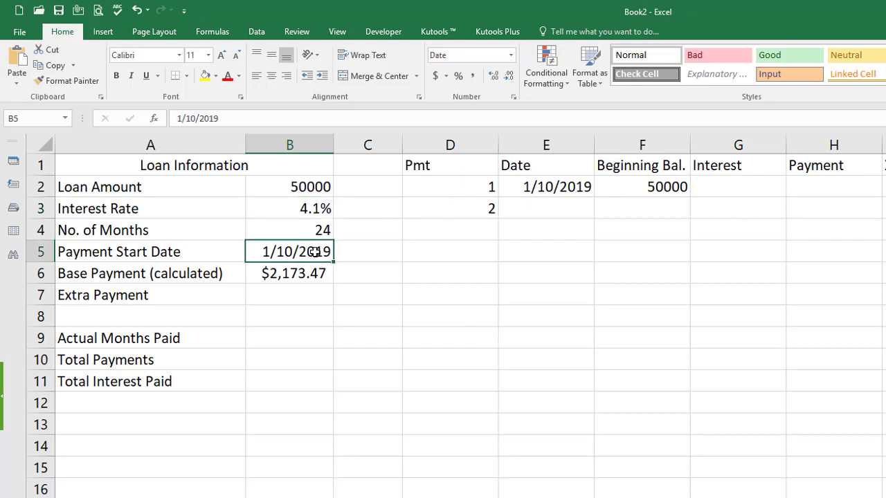
{"action": "type", "text": "2/5/19"}
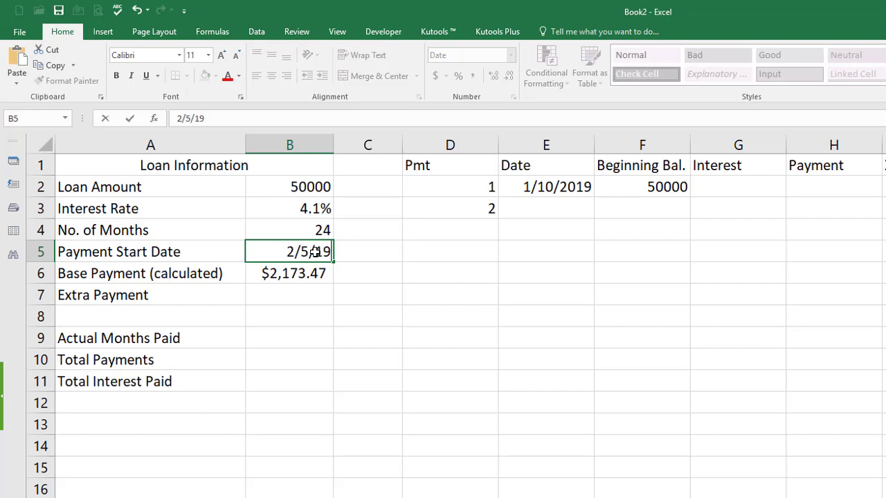
{"action": "key", "text": "Return"}
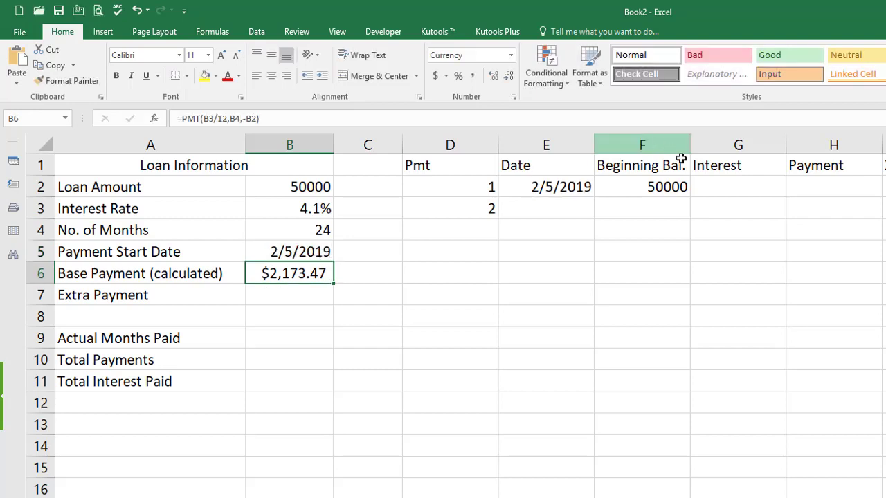
Calculate the first month's interest in G2 with =($B$3/12)*F2, keeping the interest rate reference absolute.
{"action": "left_click", "coordinate": [730, 186]}
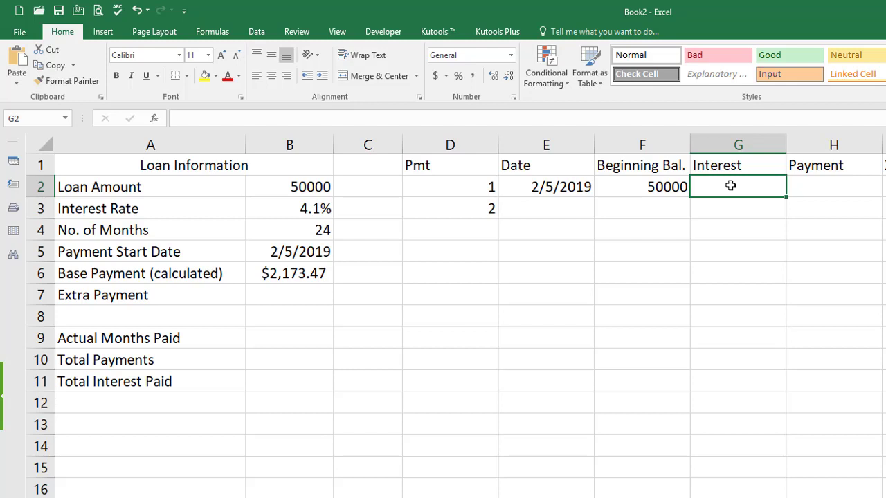
{"action": "type", "text": "="}
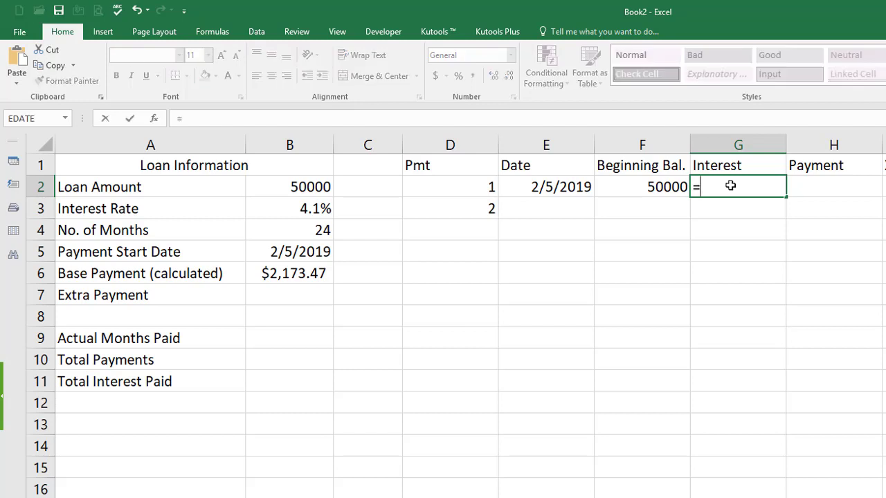
{"action": "type", "text": "("}
{"action": "left_click", "coordinate": [318, 211]}
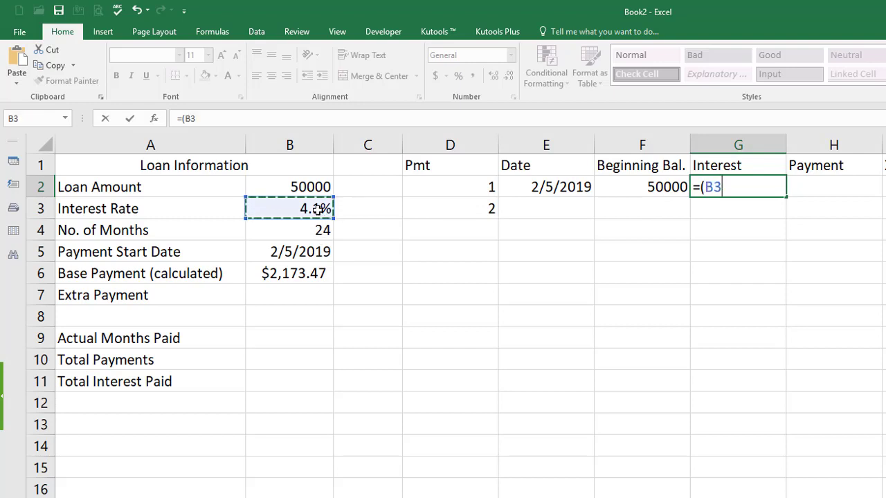
{"action": "key", "text": "F4"}
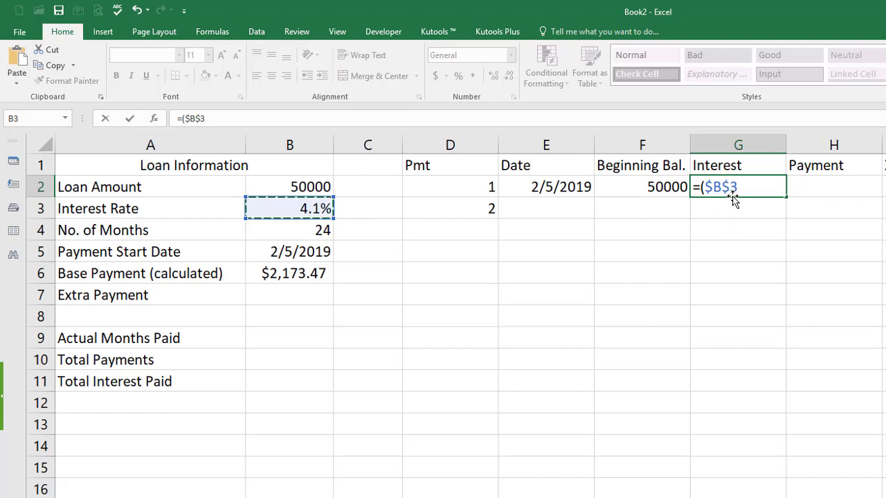
{"action": "type", "text": "/12)*"}
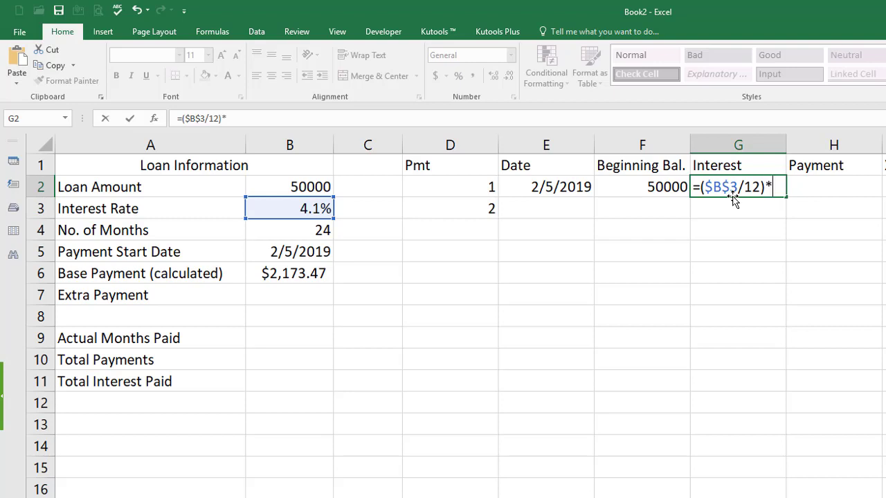
{"action": "left_click", "coordinate": [639, 185]}
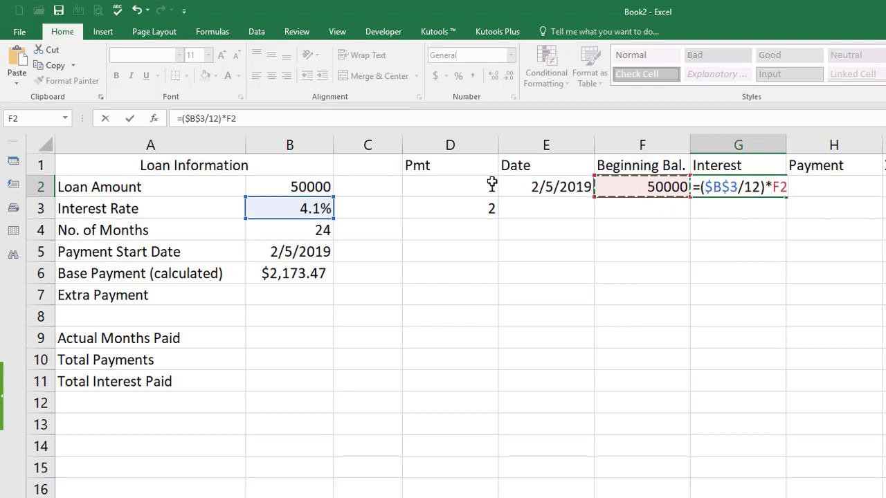
{"action": "key", "text": "Return"}
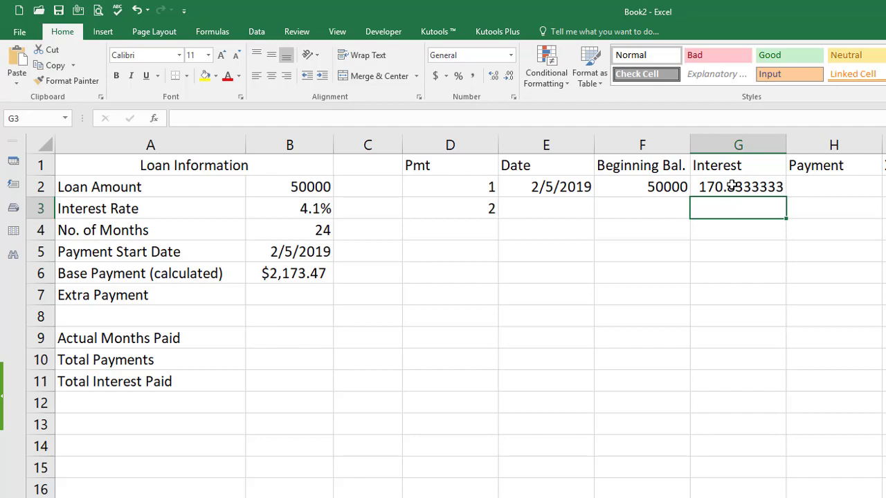
Link the first payment in H2 to the base payment with the absolute reference =$B$6.
{"action": "left_click", "coordinate": [834, 191]}
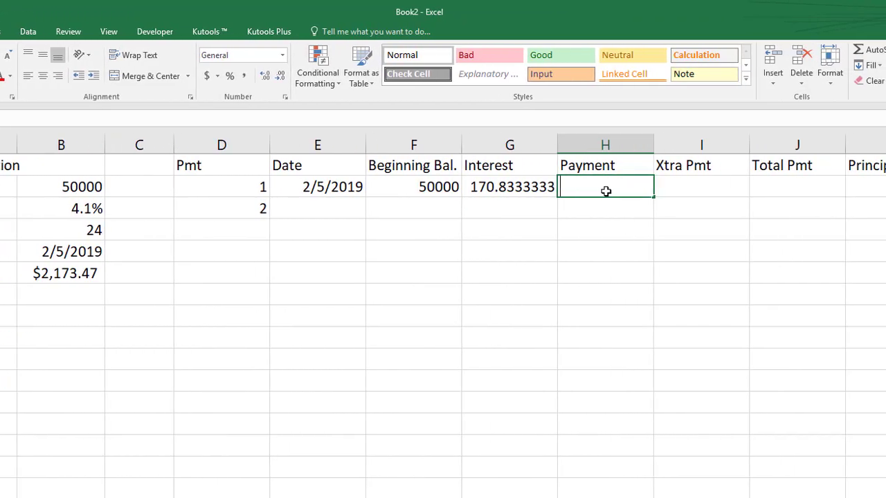
{"action": "type", "text": "="}
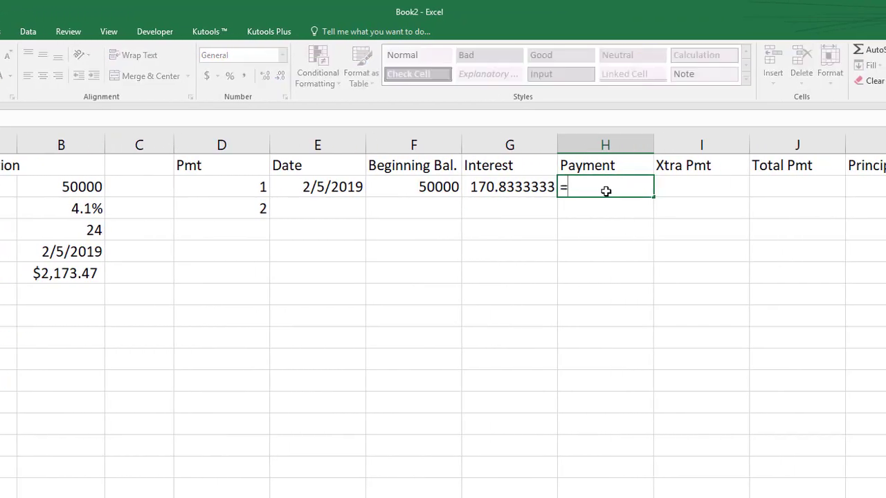
{"action": "left_click", "coordinate": [81, 276]}
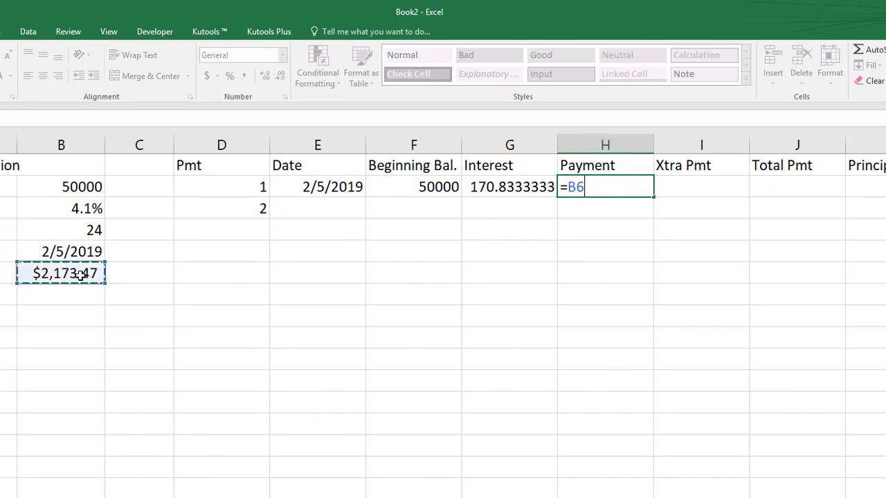
{"action": "key", "text": "F4"}
{"action": "key", "text": "Return"}
Link the first extra payment in I2 to the Extra Payment cell with the absolute reference =$B$7.
{"action": "left_click", "coordinate": [709, 193]}
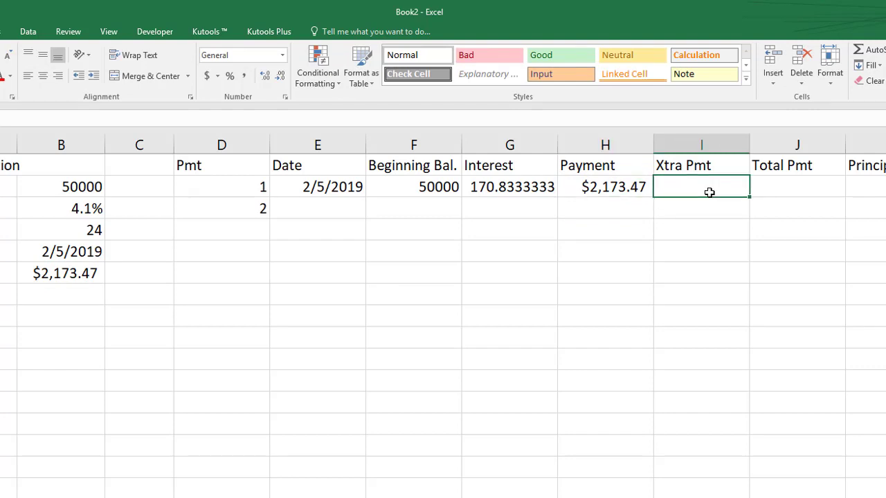
{"action": "type", "text": "="}
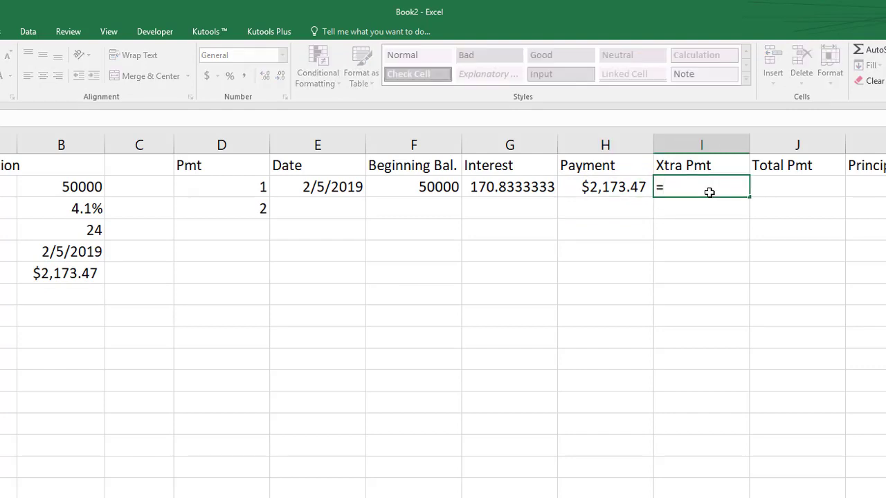
{"action": "left_click", "coordinate": [48, 295]}
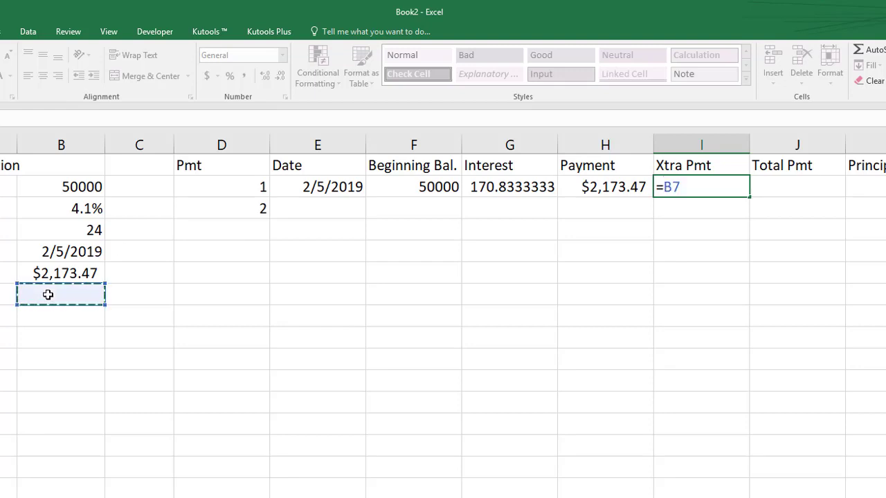
{"action": "key", "text": "F4"}
{"action": "key", "text": "Return"}
Calculate the first total payment in J2 with =H2+I2 and check the cells it references.
{"action": "left_click", "coordinate": [787, 186]}
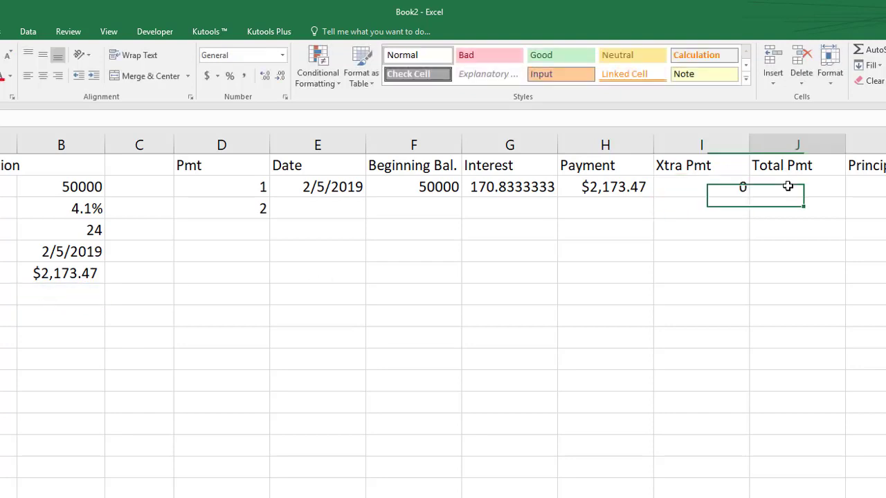
{"action": "type", "text": "="}
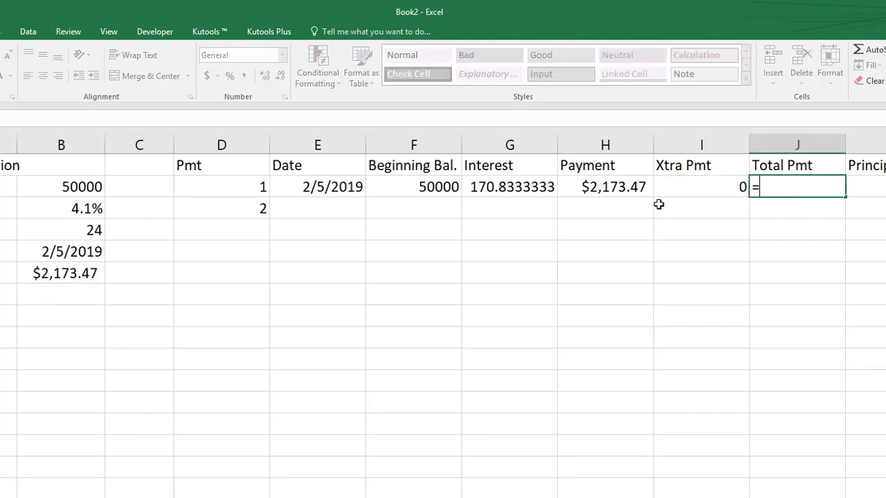
{"action": "left_click", "coordinate": [622, 189]}
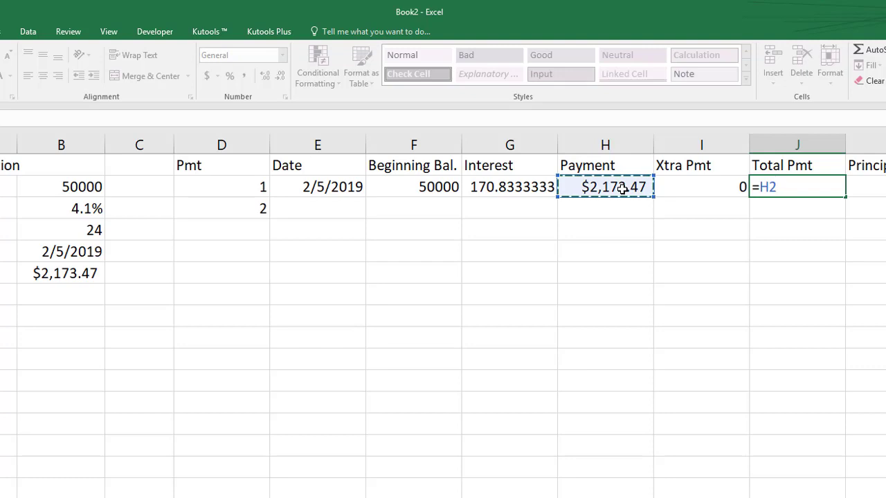
{"action": "type", "text": "+"}
{"action": "left_click", "coordinate": [716, 181]}
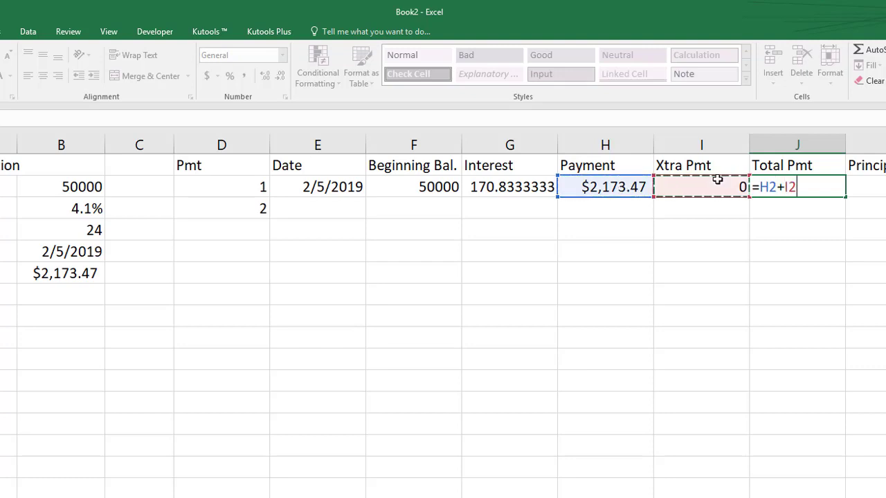
{"action": "key", "text": "Return"}
{"action": "double_click", "coordinate": [807, 188]}
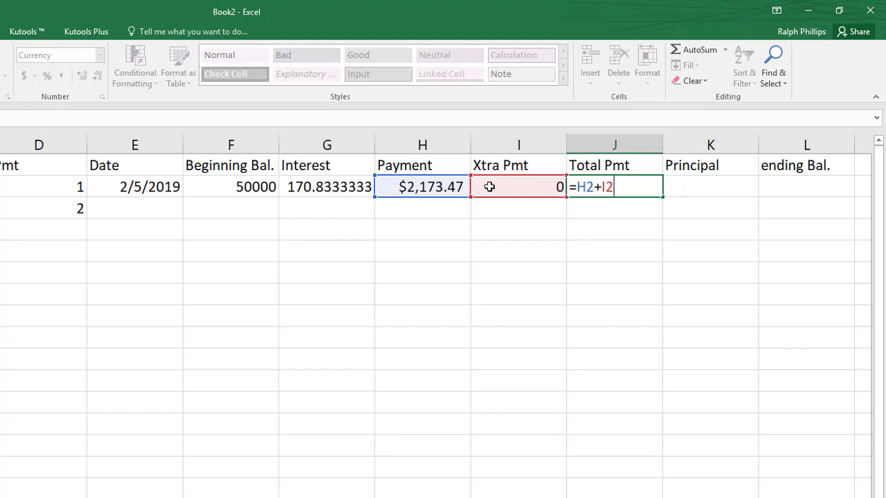
{"action": "key", "text": "Return"}
Calculate the first principal portion in K2 by subtracting the interest from the total payment with =J2-G2.
{"action": "left_click", "coordinate": [712, 182]}
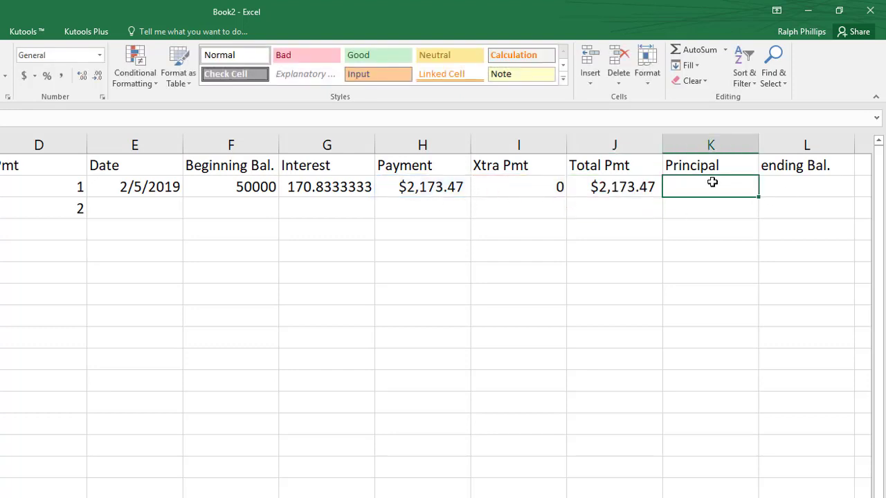
{"action": "type", "text": "="}
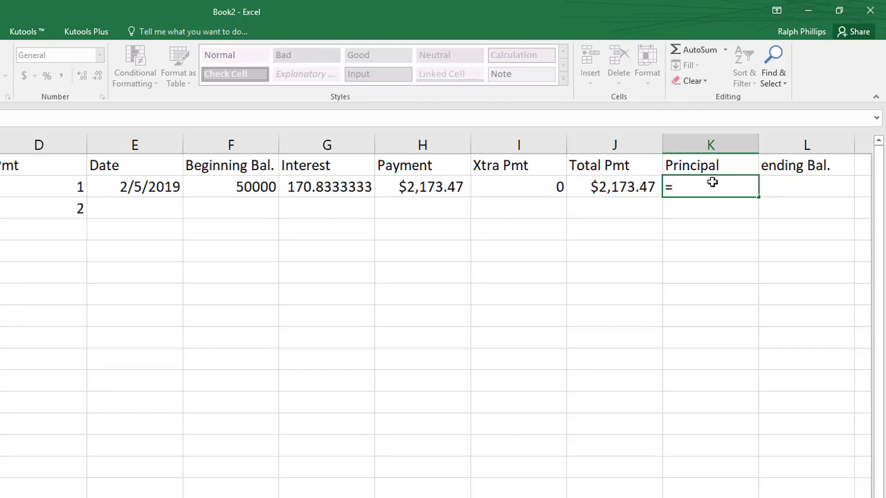
{"action": "left_click", "coordinate": [598, 191]}
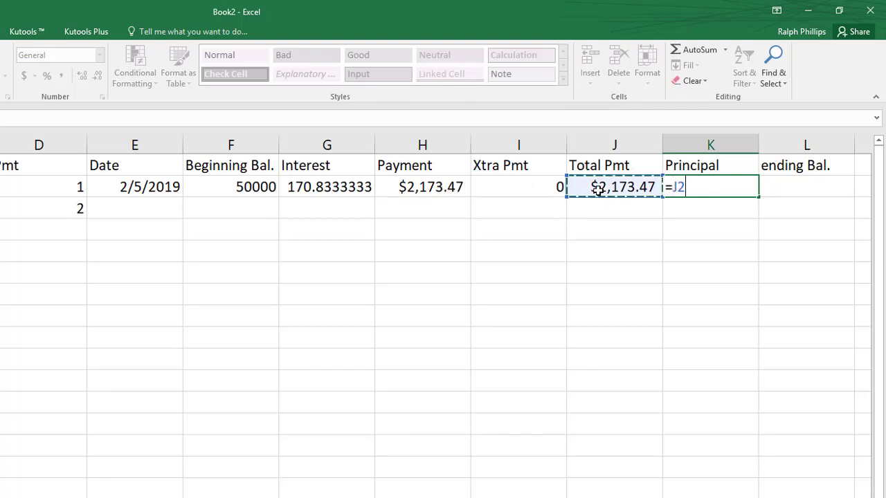
{"action": "type", "text": "-"}
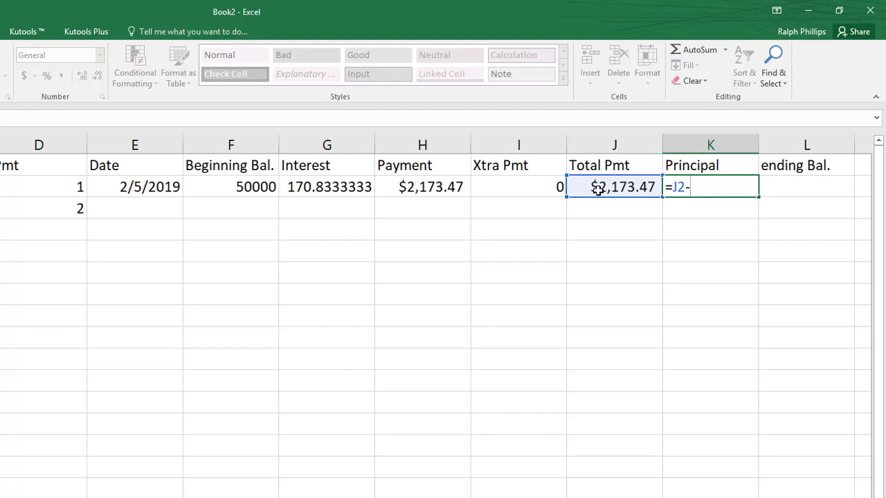
{"action": "left_click", "coordinate": [346, 188]}
{"action": "key", "text": "ctrl+Return"}
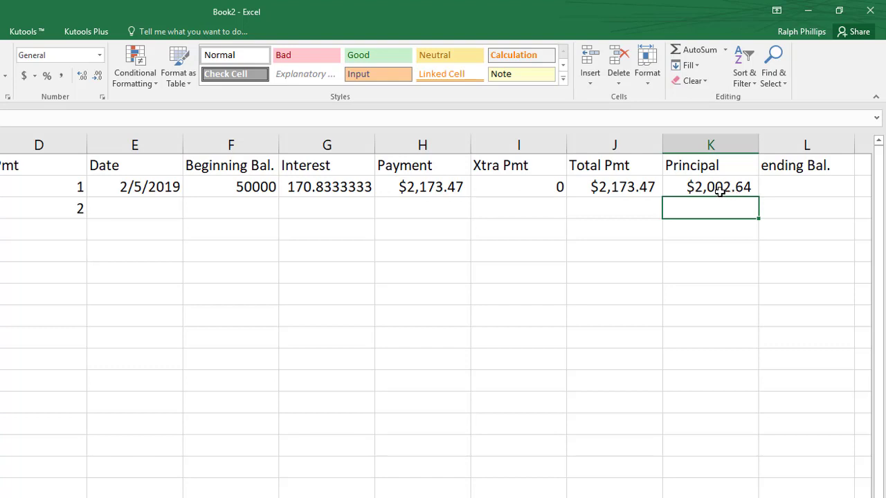
Calculate the first ending balance in L2 by subtracting the principal from the beginning balance with =F2-K2.
{"action": "left_click", "coordinate": [777, 192]}
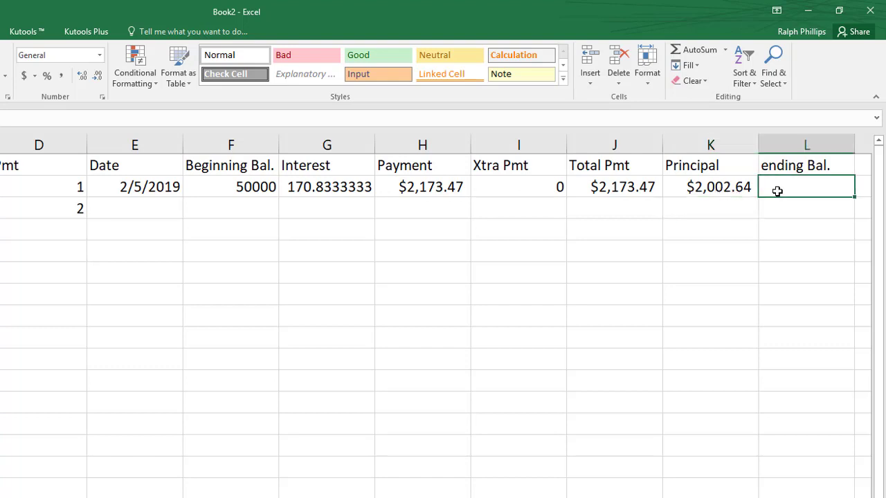
{"action": "type", "text": "="}
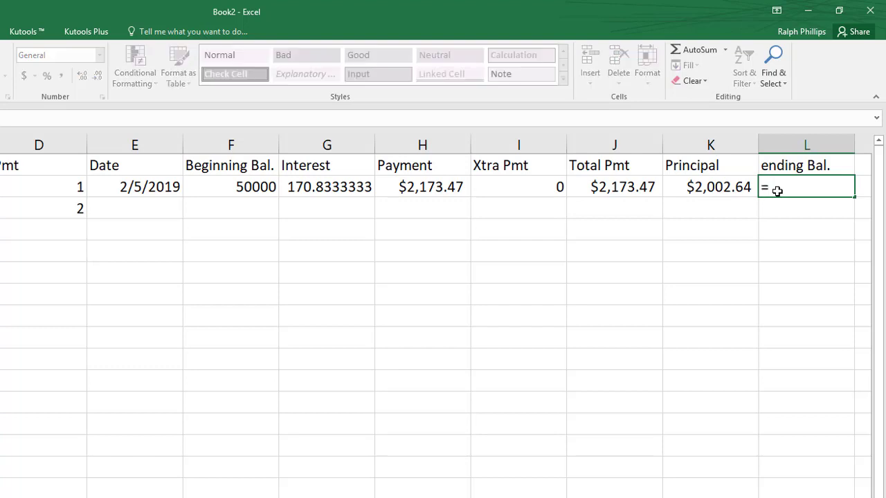
{"action": "left_click", "coordinate": [233, 189]}
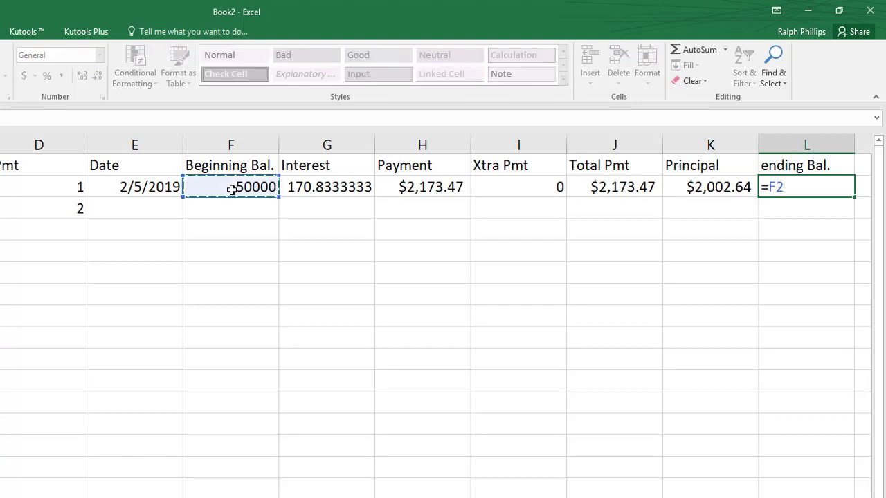
{"action": "type", "text": "-"}
{"action": "left_click", "coordinate": [703, 188]}
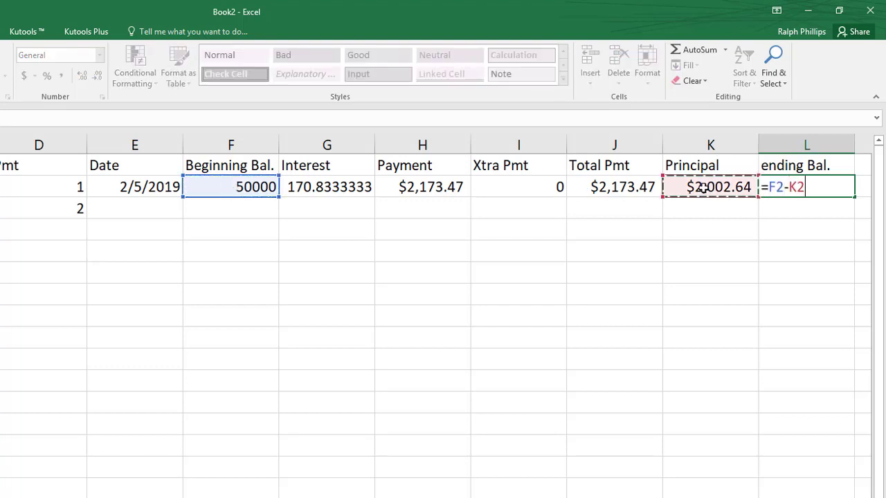
{"action": "key", "text": "Return"}
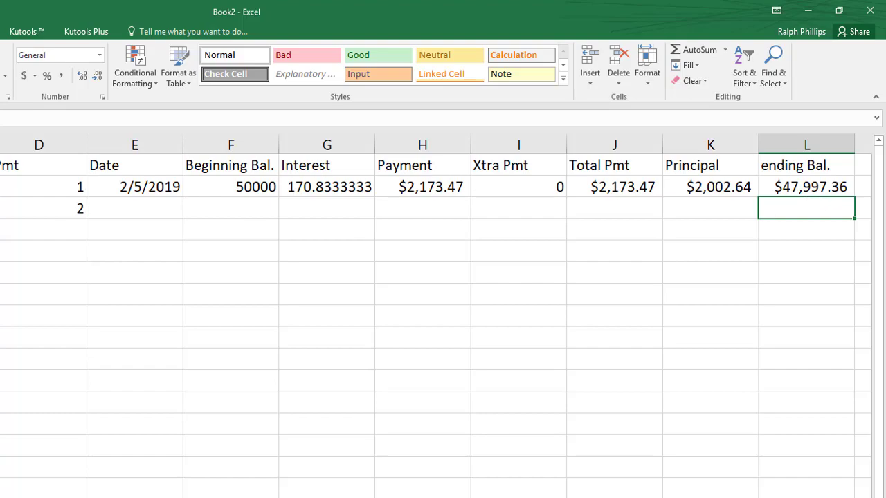
Set the interest rate in B3 to 18% and the loan amount in B2 to 10000.
{"action": "left_click", "coordinate": [166, 152]}
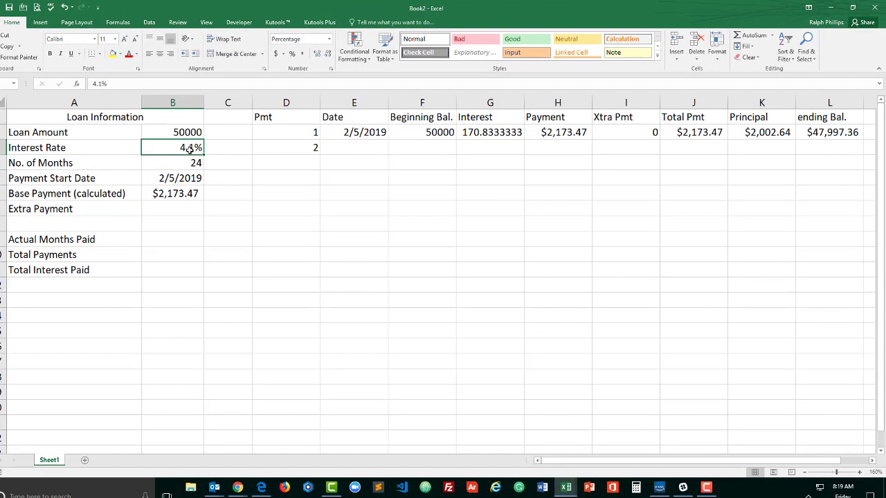
{"action": "type", "text": "18"}
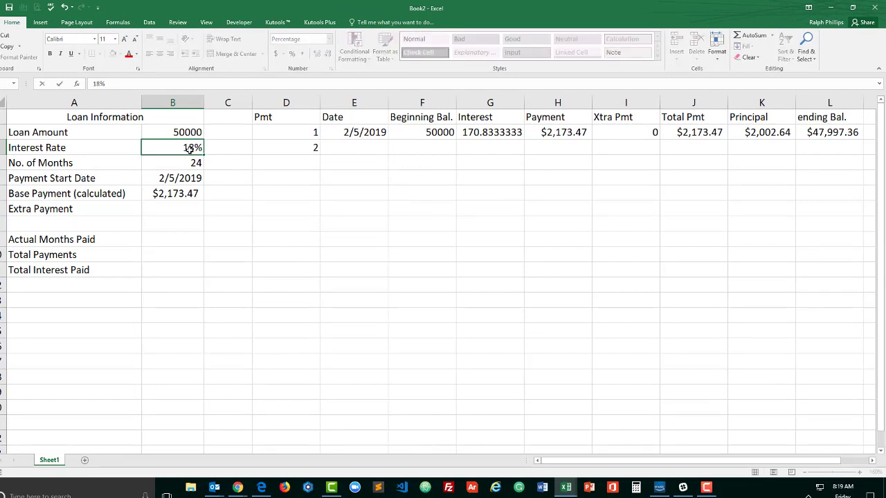
{"action": "key", "text": "Return"}
{"action": "left_click", "coordinate": [188, 134]}
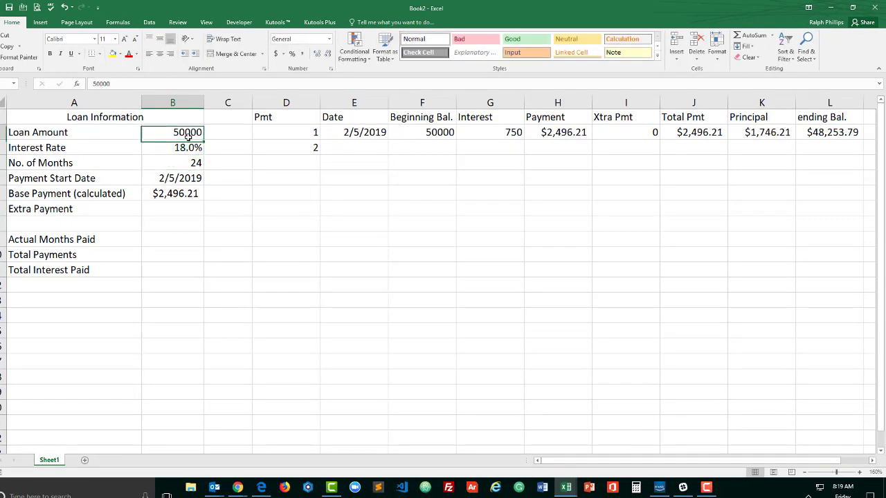
{"action": "type", "text": "10000"}
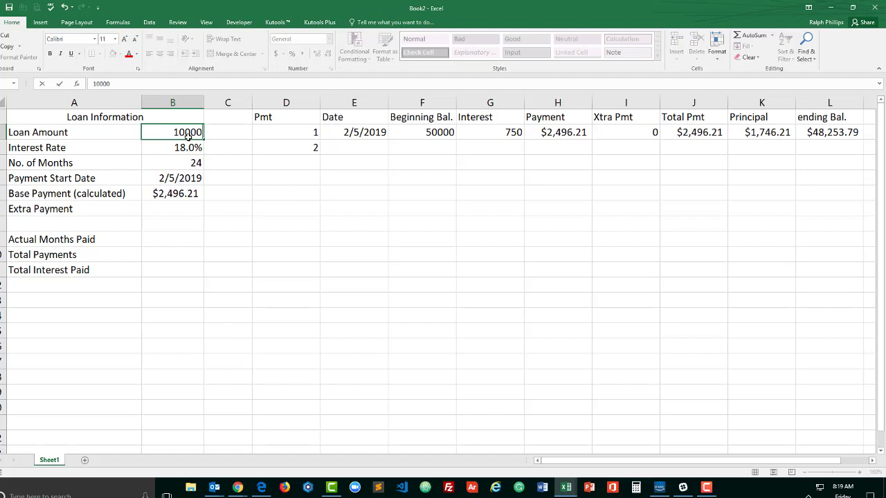
{"action": "key", "text": "Return"}
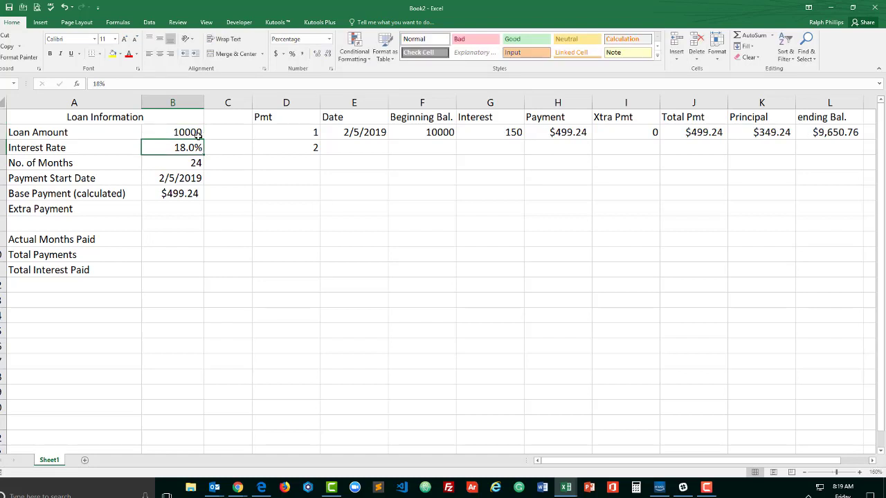
Review the loan amount, interest rate, number of months, base payment and the first row's principal.
{"action": "left_click", "coordinate": [193, 134]}
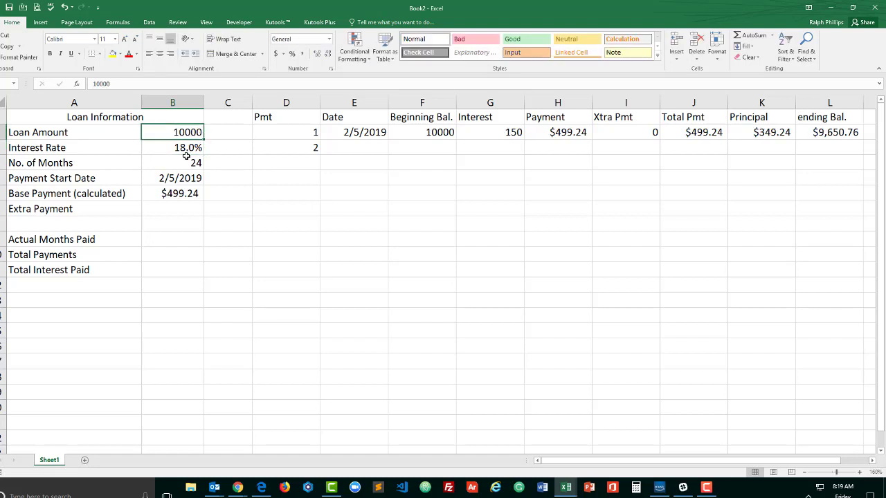
{"action": "left_click", "coordinate": [187, 150]}
{"action": "left_click", "coordinate": [186, 166]}
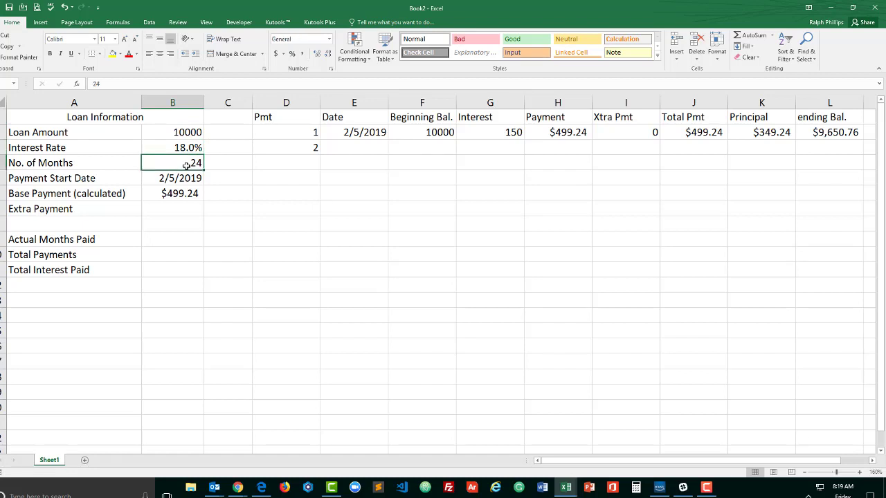
{"action": "left_click", "coordinate": [178, 199]}
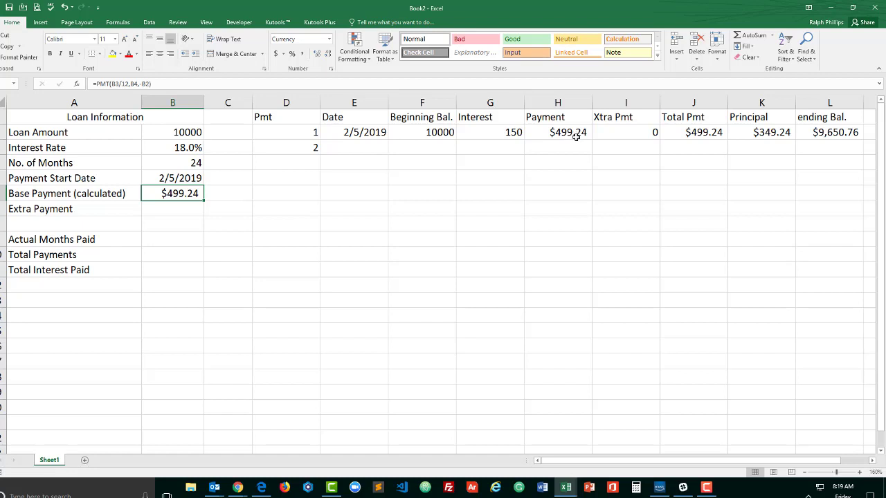
{"action": "left_click", "coordinate": [760, 136]}
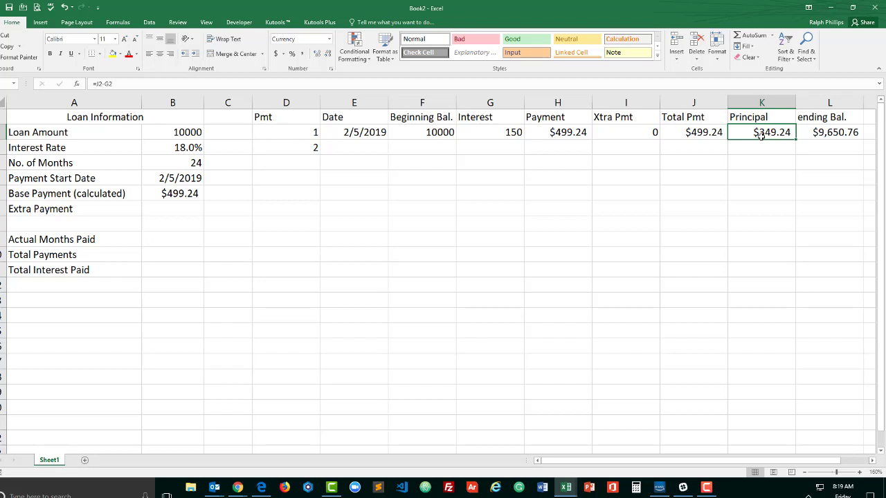
Set the interest rate in B3 to 3% and check the first row's interest and principal.
{"action": "left_click", "coordinate": [176, 147]}
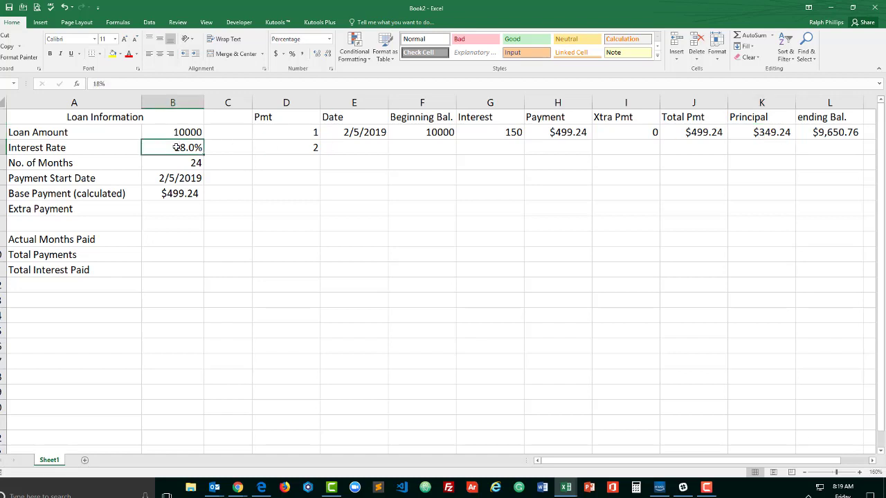
{"action": "type", "text": "3"}
{"action": "key", "text": "Return"}
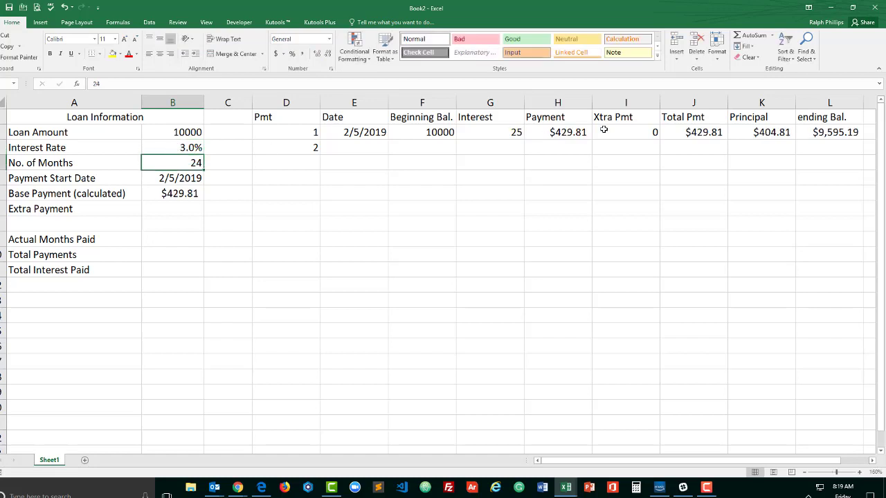
{"action": "left_click", "coordinate": [505, 135]}
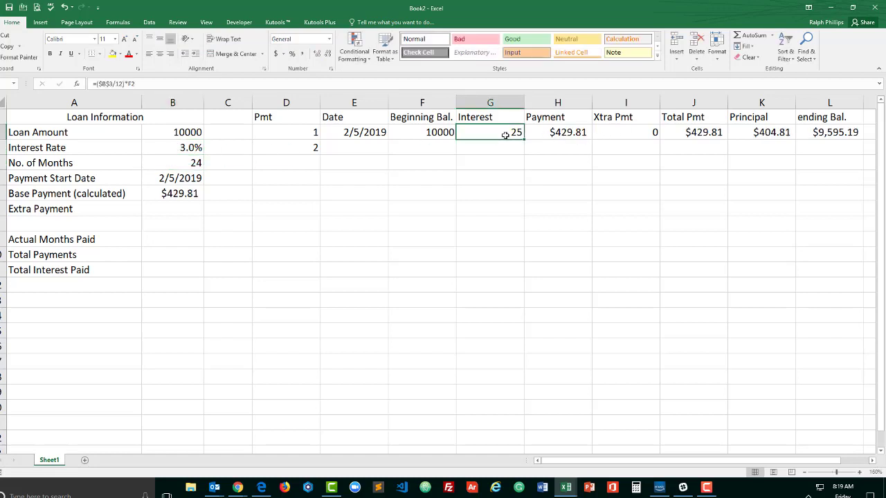
{"action": "left_click", "coordinate": [744, 135]}
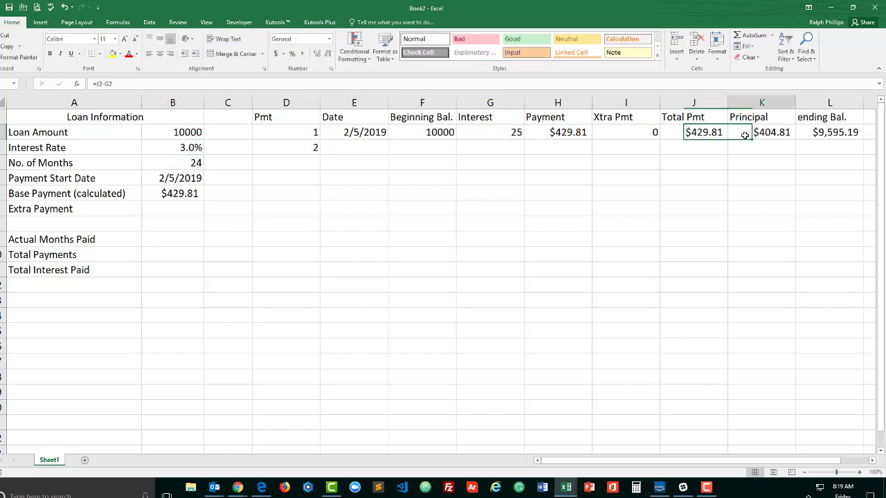